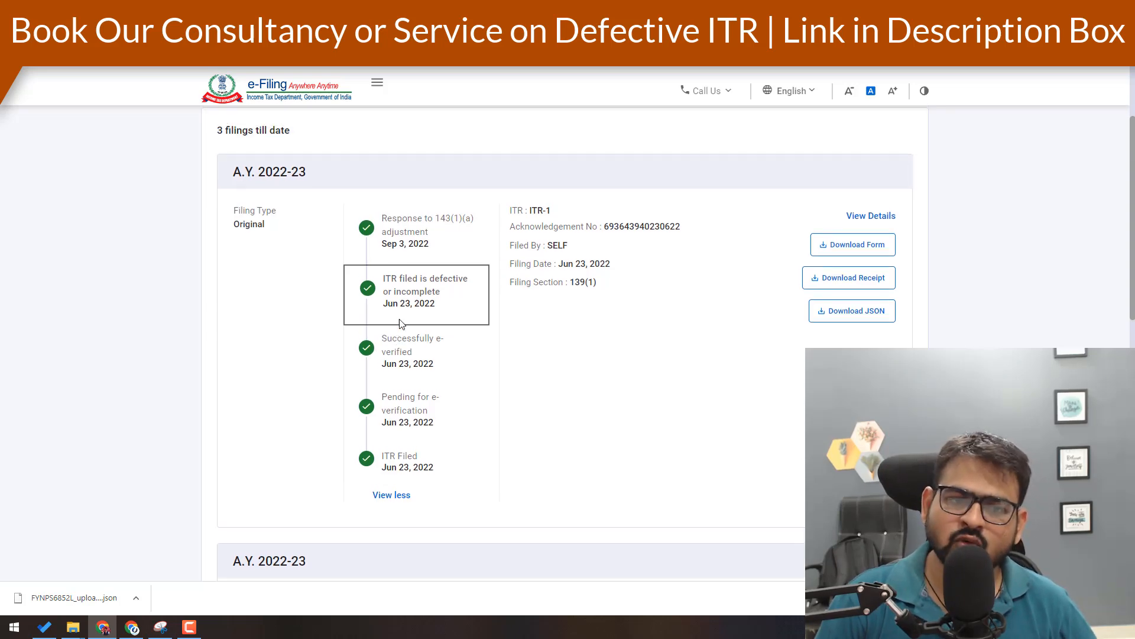
- Highlight the "ITR filed is defective or incomplete" status in the A.Y. 2022-23 original return's timeline
{"action": "scroll", "coordinate": [398, 324], "scroll_direction": "up", "scroll_amount": 3}
{"action": "triple_click", "coordinate": [419, 459]}
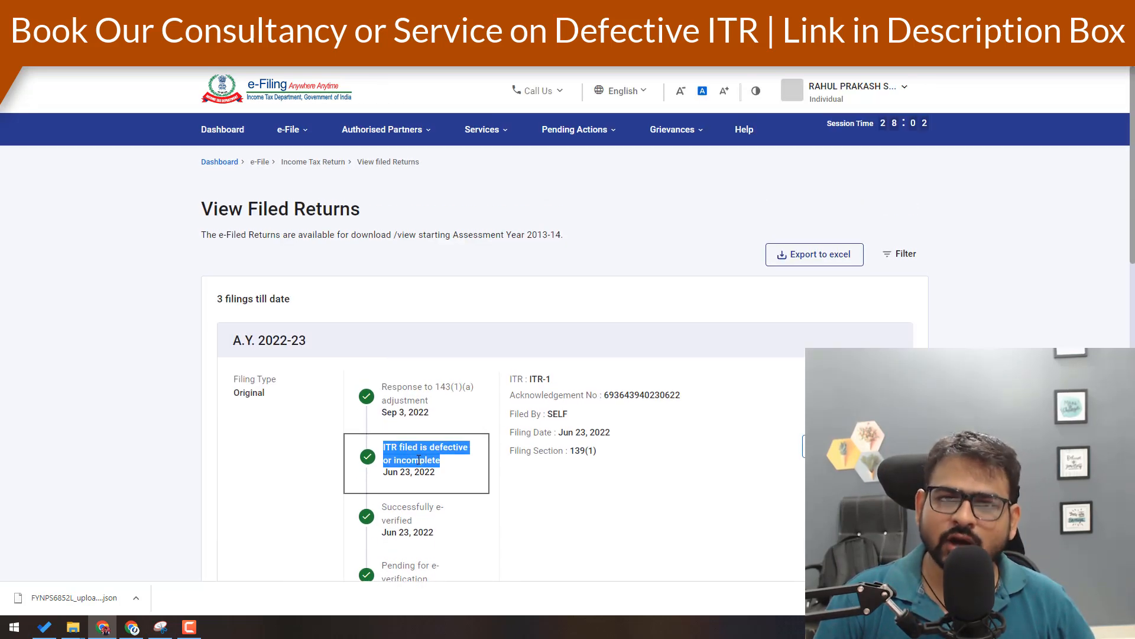
{"action": "scroll", "coordinate": [418, 460], "scroll_direction": "down", "scroll_amount": 3}
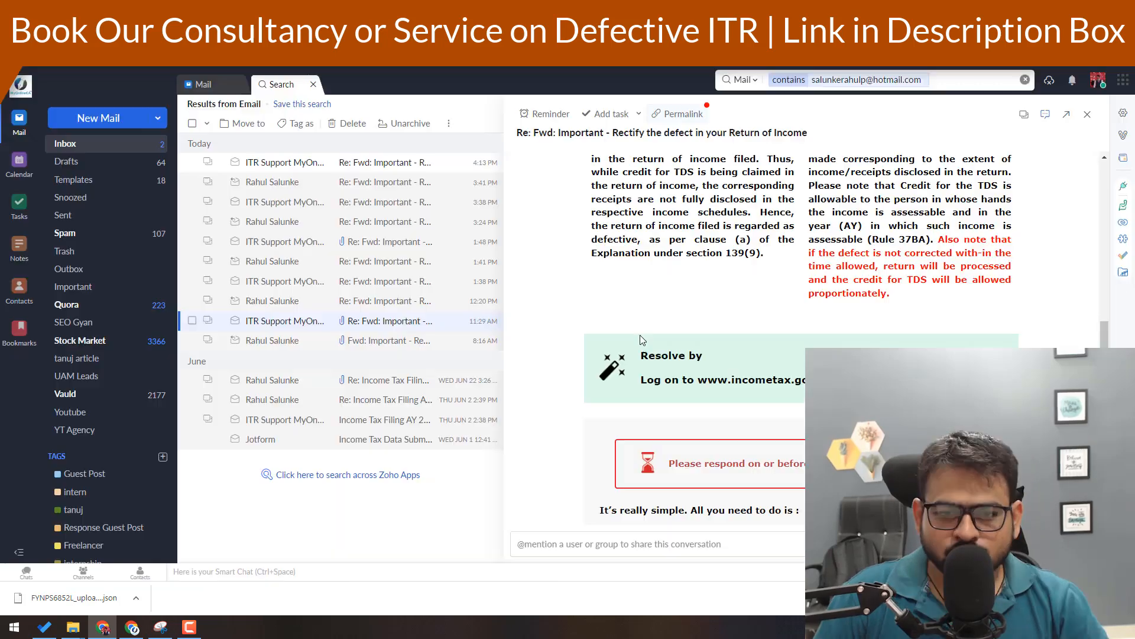
- Examine the defect notice email's header and highlight its date of communication and date of filing return
{"action": "scroll", "coordinate": [802, 331], "scroll_direction": "up", "scroll_amount": 10}
{"action": "scroll", "coordinate": [644, 340], "scroll_direction": "down", "scroll_amount": 2}
{"action": "scroll", "coordinate": [644, 341], "scroll_direction": "up", "scroll_amount": 4}
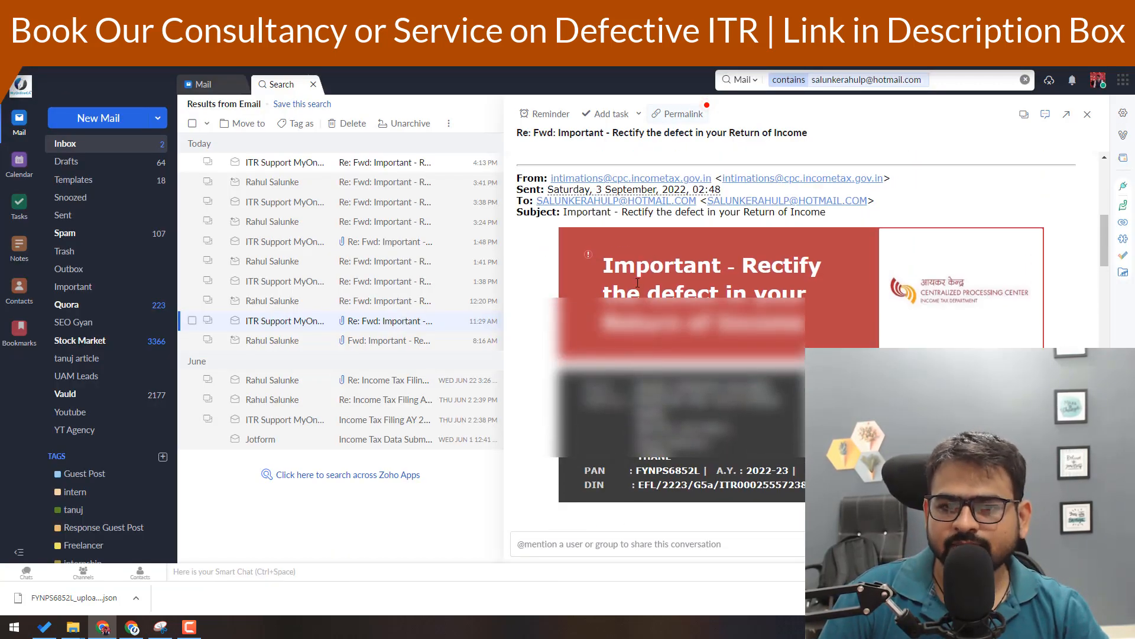
{"action": "triple_click", "coordinate": [638, 282]}
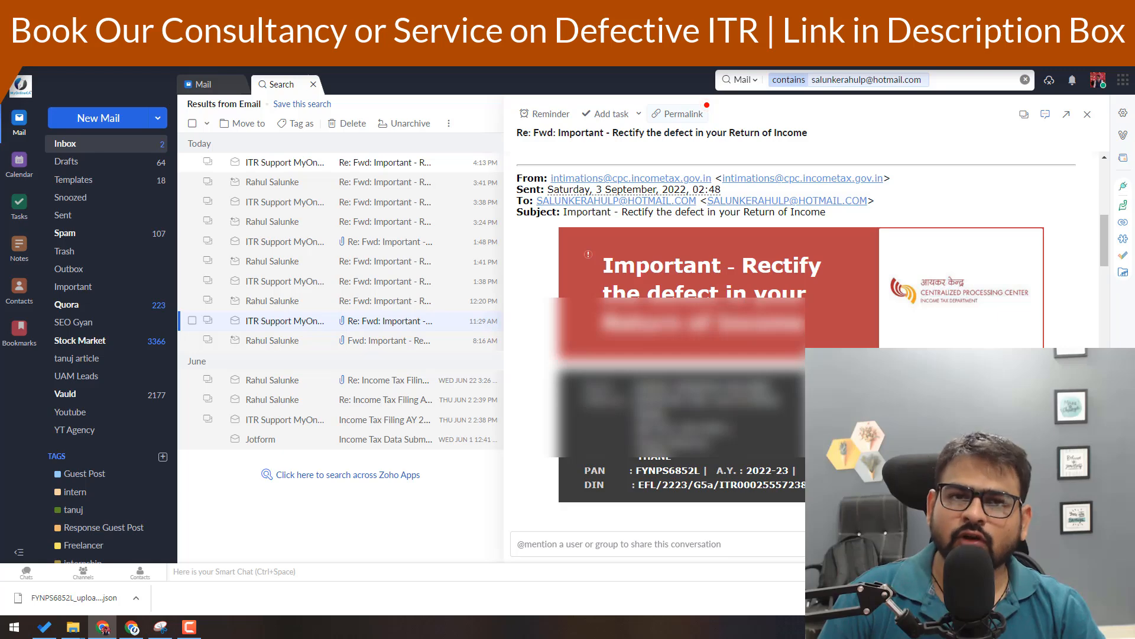
{"action": "scroll", "coordinate": [730, 313], "scroll_direction": "down", "scroll_amount": 10}
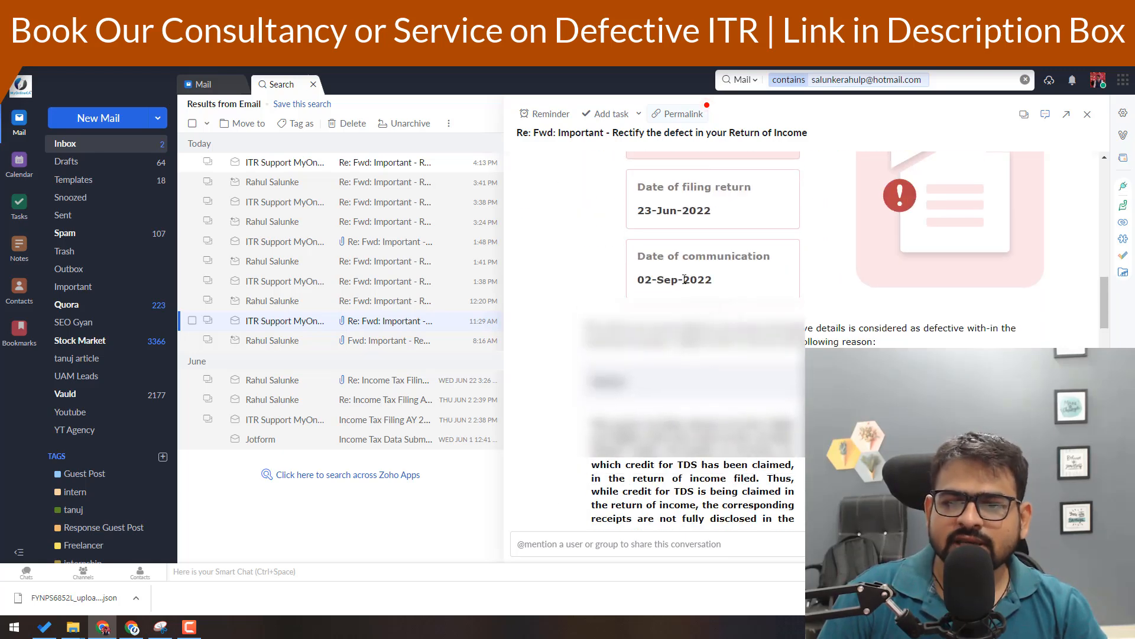
{"action": "triple_click", "coordinate": [684, 279]}
{"action": "left_click_drag", "start_coordinate": [637, 204], "coordinate": [700, 213]}
- Highlight the defect reason about gross receipts in Form 26AS in the notice's Reason column
{"action": "scroll", "coordinate": [700, 213], "scroll_direction": "down", "scroll_amount": 2}
{"action": "left_click_drag", "start_coordinate": [604, 295], "coordinate": [733, 420]}
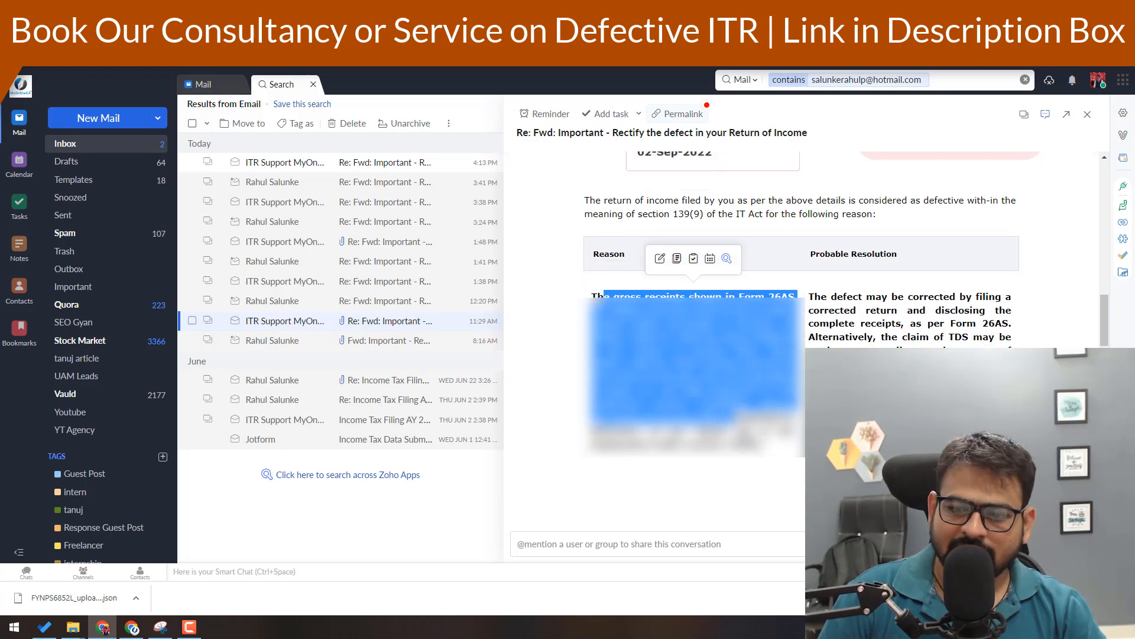
{"action": "left_click", "coordinate": [733, 414]}
{"action": "left_click_drag", "start_coordinate": [661, 297], "coordinate": [746, 432]}
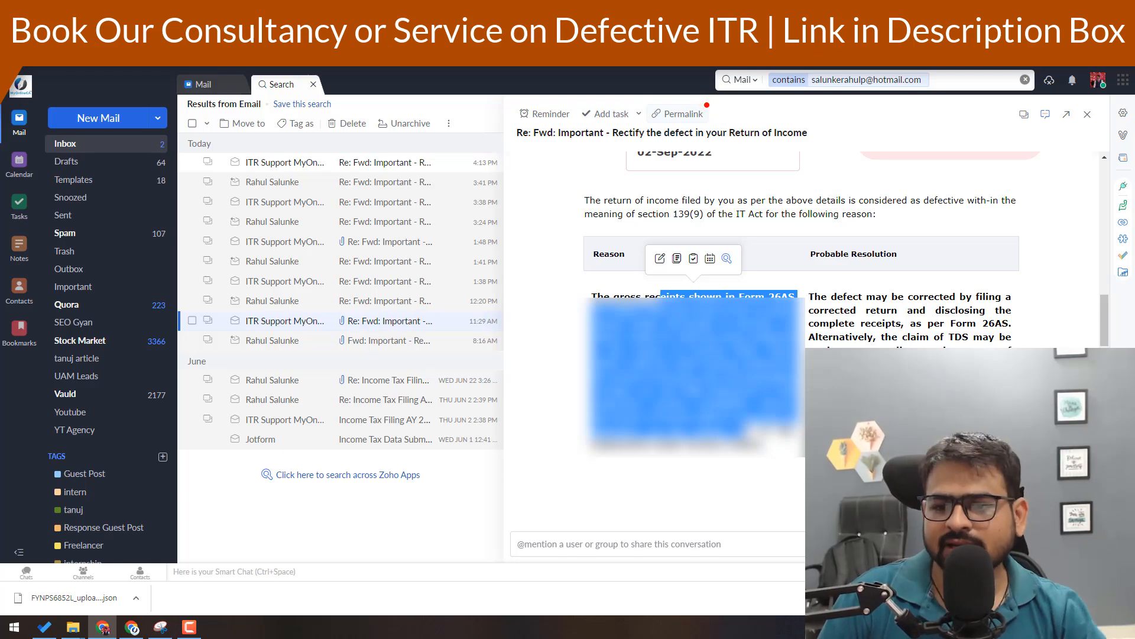
- Highlight the notice's Probable Resolution text and check the deadline for responding to the defect
{"action": "scroll", "coordinate": [896, 318], "scroll_direction": "down", "scroll_amount": 3}
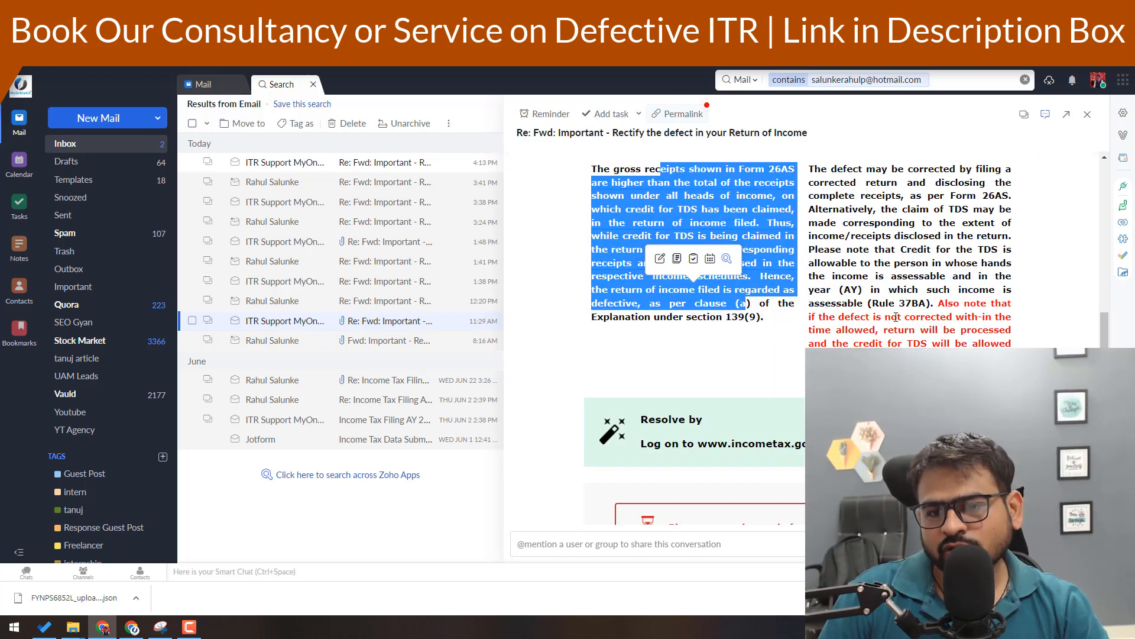
{"action": "left_click_drag", "start_coordinate": [856, 200], "coordinate": [918, 314]}
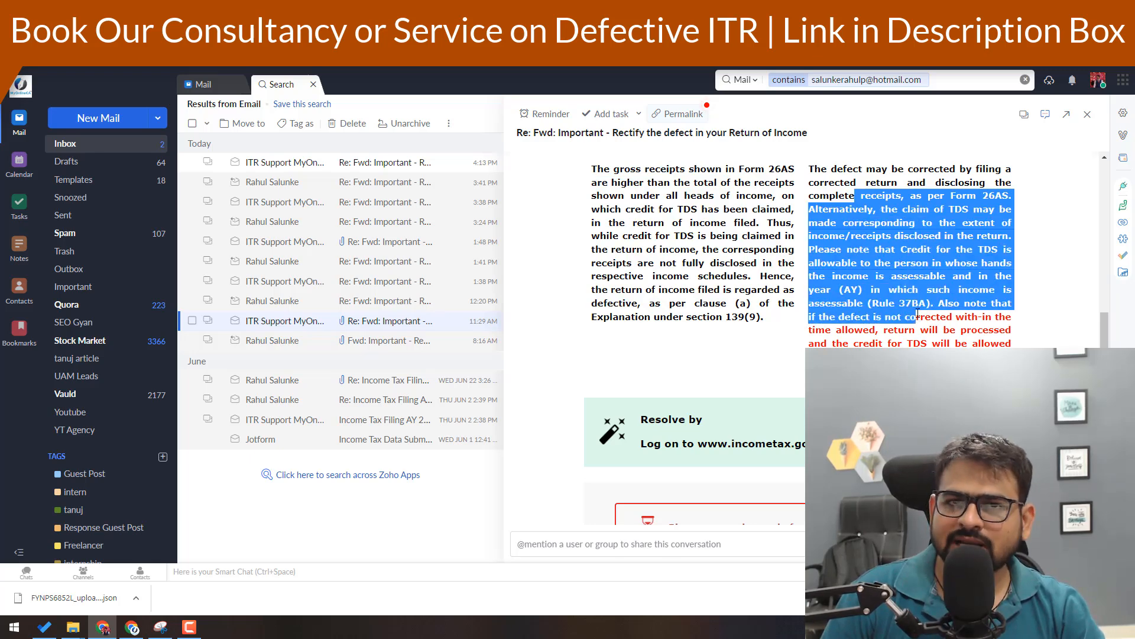
{"action": "left_click", "coordinate": [917, 314]}
{"action": "scroll", "coordinate": [918, 314], "scroll_direction": "up", "scroll_amount": 1}
{"action": "left_click_drag", "start_coordinate": [849, 246], "coordinate": [911, 378]}
{"action": "scroll", "coordinate": [704, 345], "scroll_direction": "down", "scroll_amount": 5}
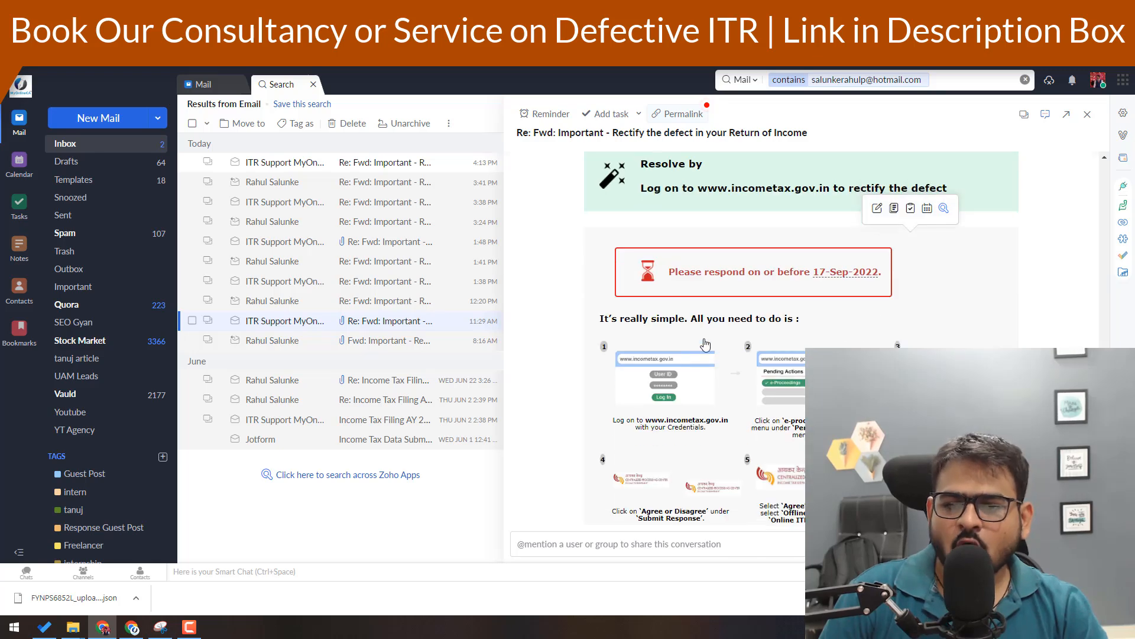
{"action": "mouse_move", "coordinate": [690, 275]}
{"action": "left_mouse_down"}
{"action": "mouse_move", "coordinate": [830, 276]}
{"action": "mouse_move", "coordinate": [697, 275]}
{"action": "left_mouse_up"}
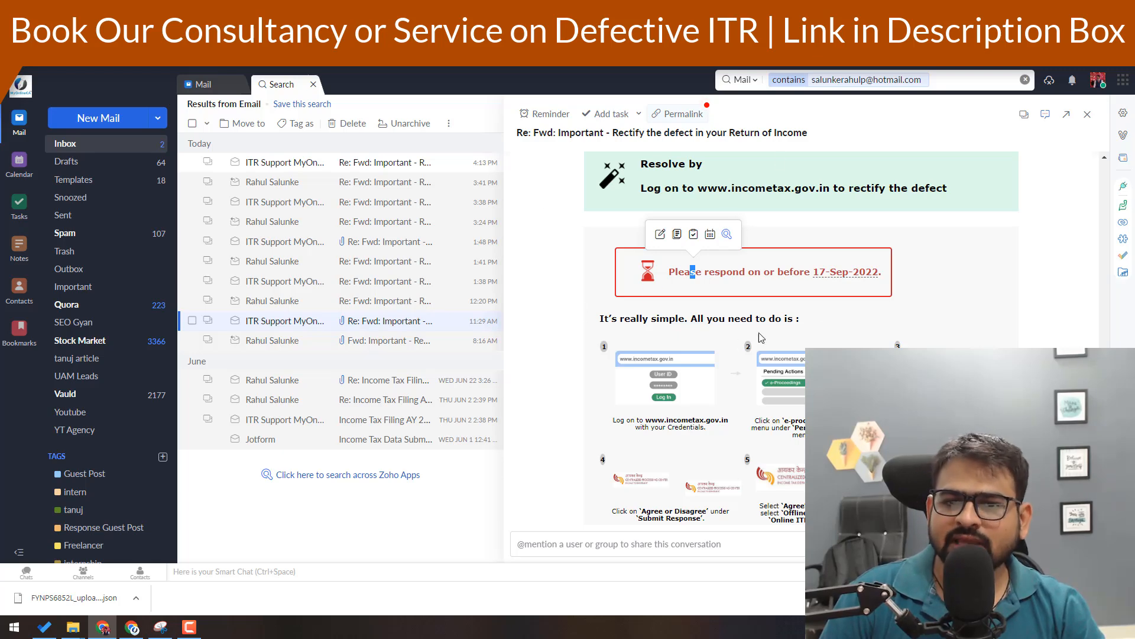
- Switch to the Youtube Script document in Google Docs and review the steps for checking defective issues
{"action": "left_click", "coordinate": [131, 627]}
{"action": "scroll", "coordinate": [533, 245], "scroll_direction": "down", "scroll_amount": 2}
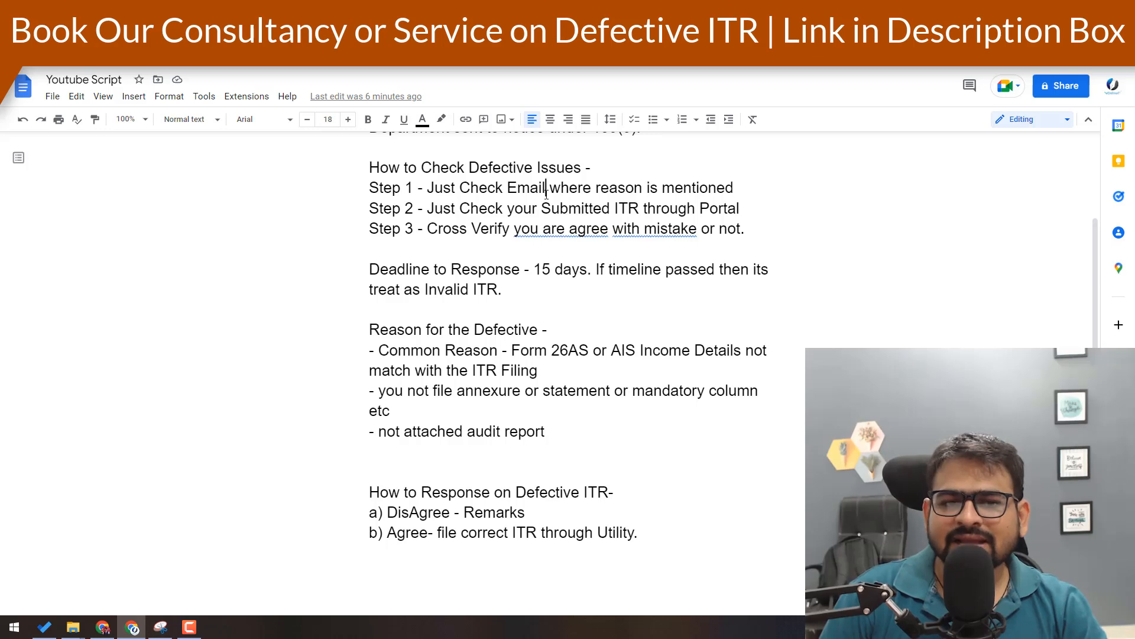
- Return to the e-Filing portal's filed returns and look over the pending action options and the defective return's status
{"action": "key", "text": "alt+Tab"}
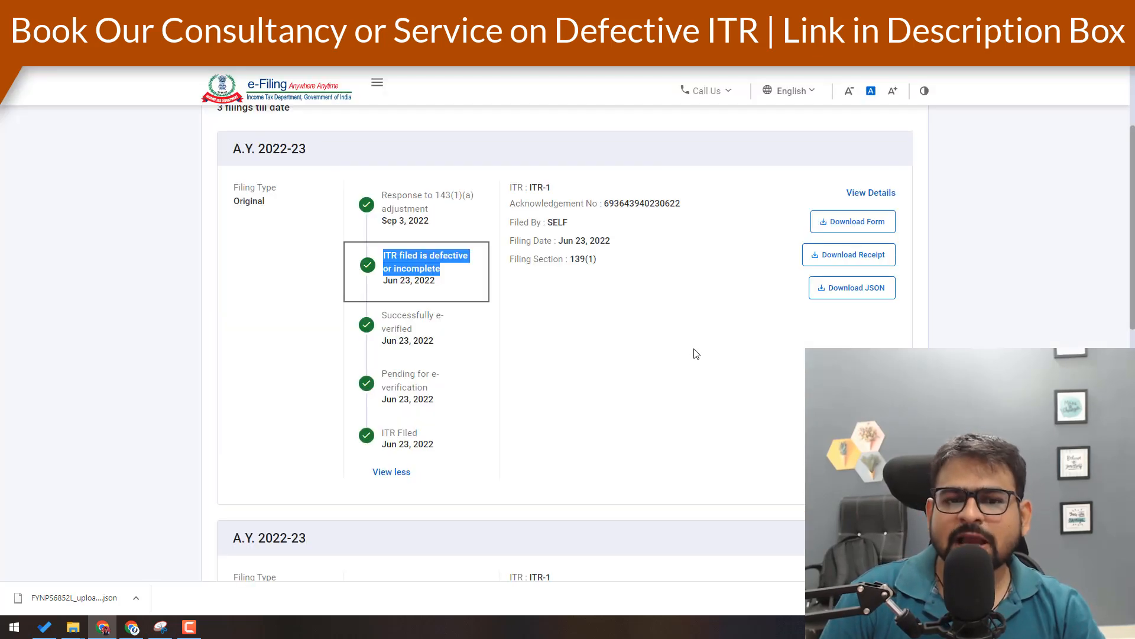
{"action": "scroll", "coordinate": [288, 112], "scroll_direction": "up", "scroll_amount": 3}
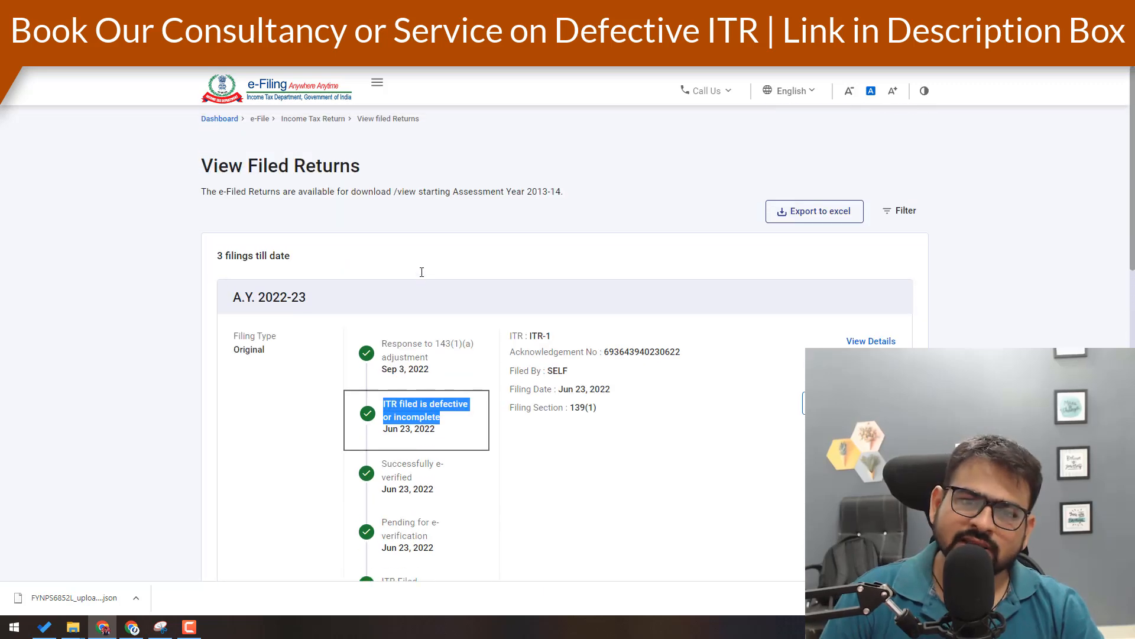
{"action": "left_click", "coordinate": [578, 130]}
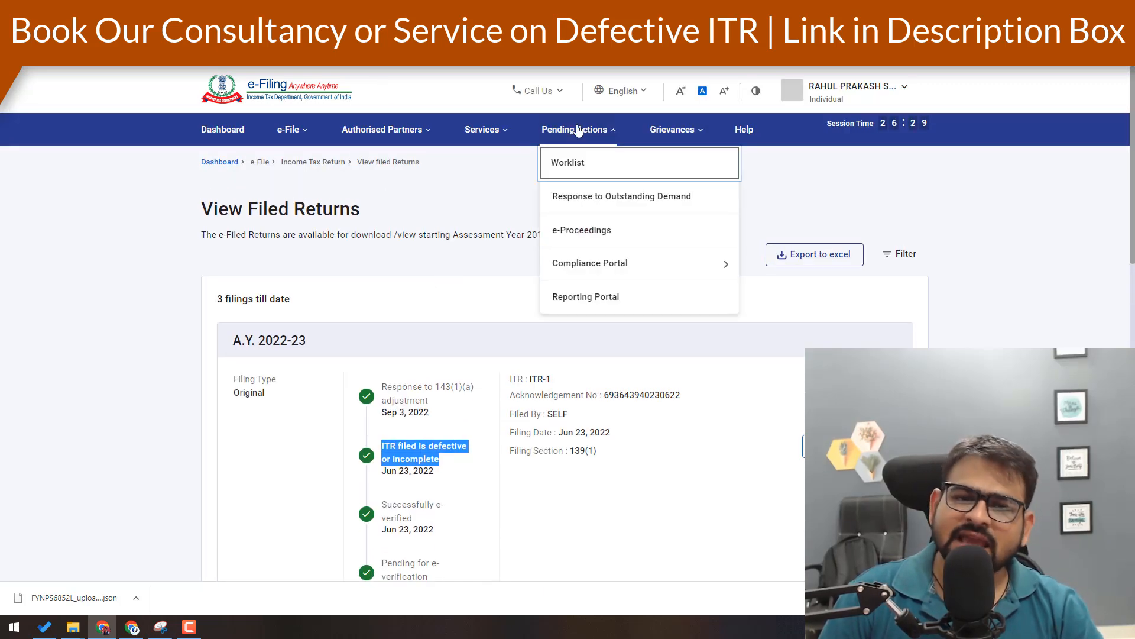
{"action": "scroll", "coordinate": [733, 409], "scroll_direction": "down", "scroll_amount": 3}
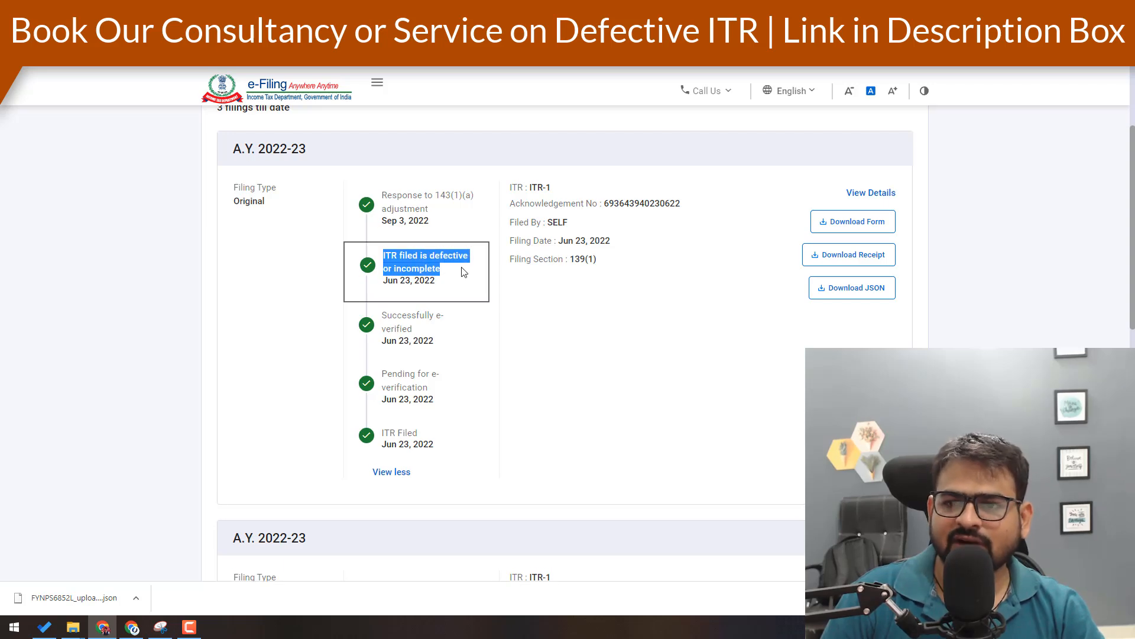
{"action": "scroll", "coordinate": [464, 272], "scroll_direction": "up", "scroll_amount": 3}
- Download and open the A.Y. 2022-23 ITR-1 form PDF and highlight the gross salary amount in Part B
{"action": "scroll", "coordinate": [632, 363], "scroll_direction": "up", "scroll_amount": 1}
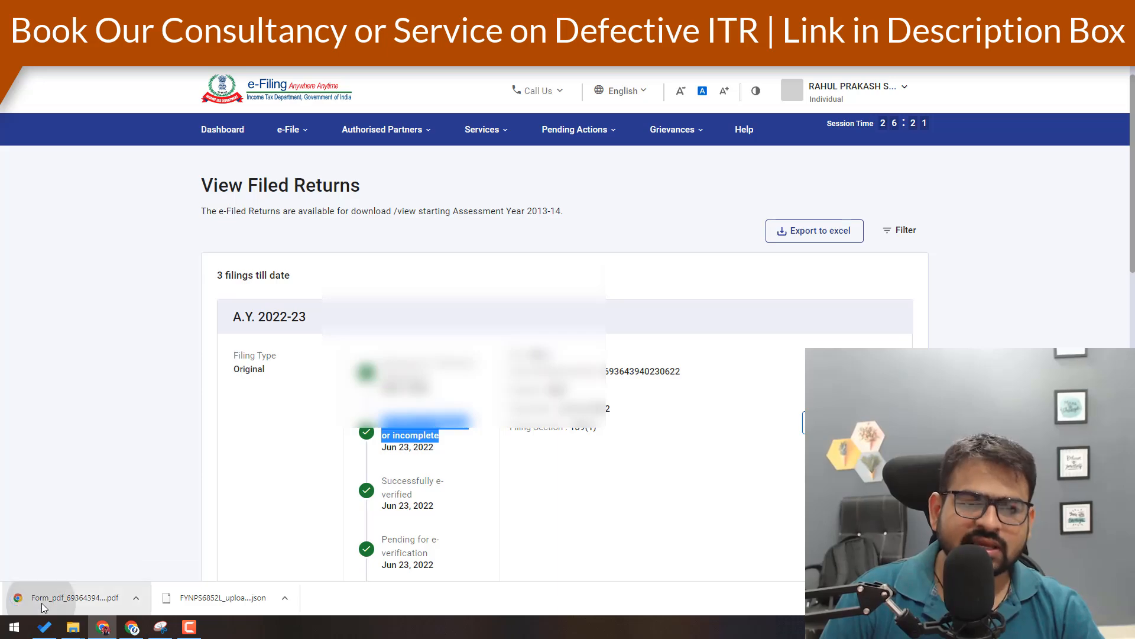
{"action": "left_click", "coordinate": [45, 598]}
{"action": "scroll", "coordinate": [366, 440], "scroll_direction": "down", "scroll_amount": 15}
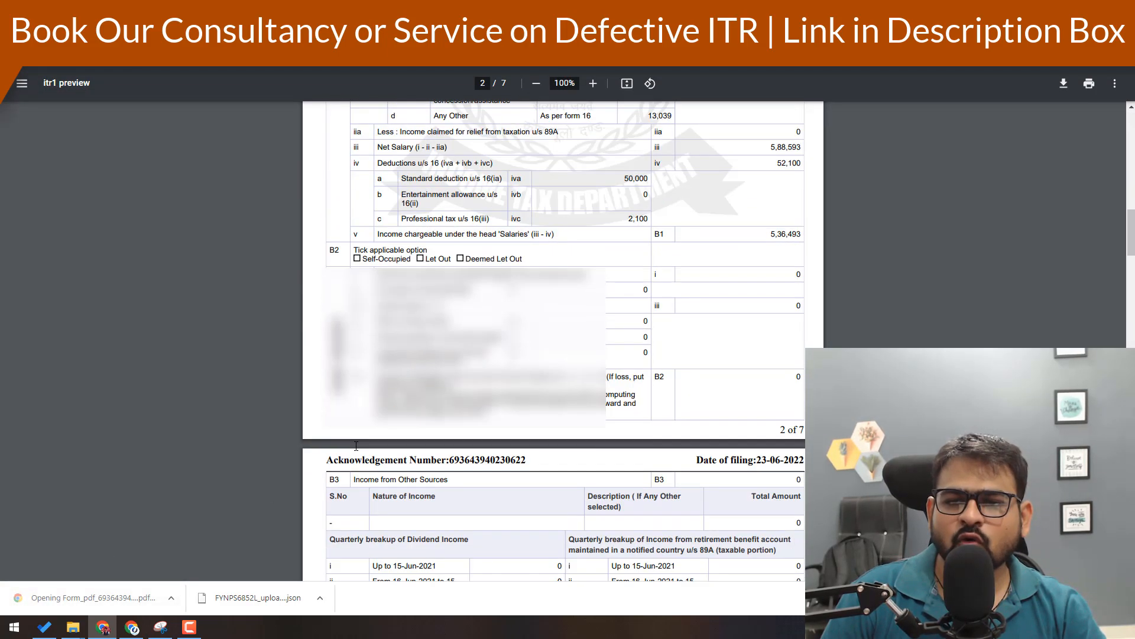
{"action": "scroll", "coordinate": [380, 436], "scroll_direction": "up", "scroll_amount": 1}
{"action": "scroll", "coordinate": [771, 228], "scroll_direction": "up", "scroll_amount": 5}
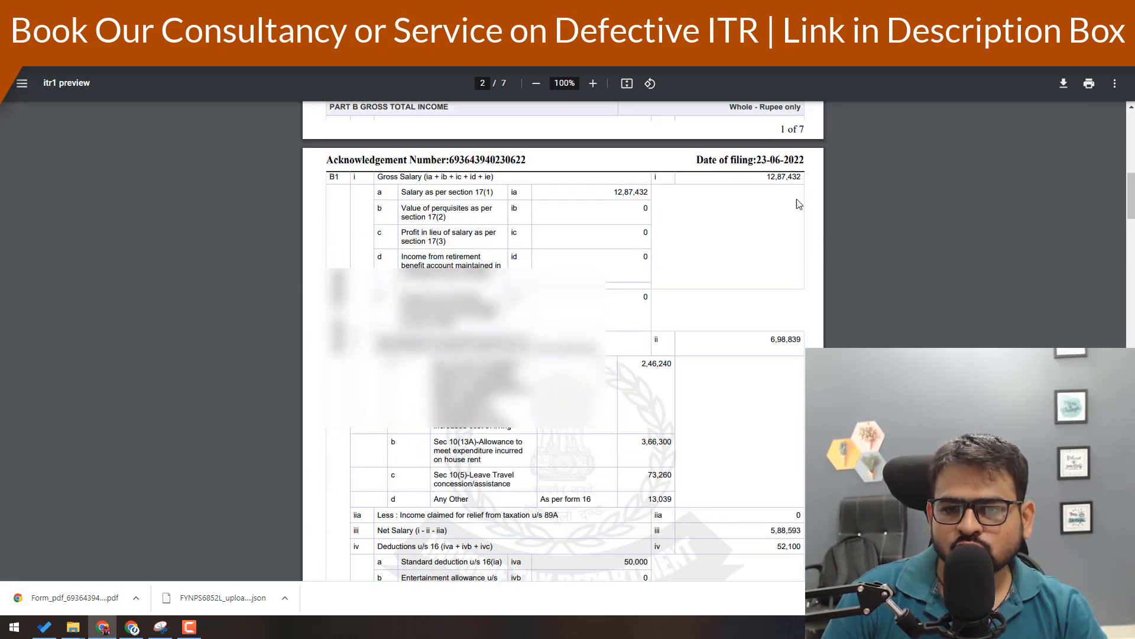
{"action": "left_click_drag", "start_coordinate": [770, 176], "coordinate": [808, 185]}
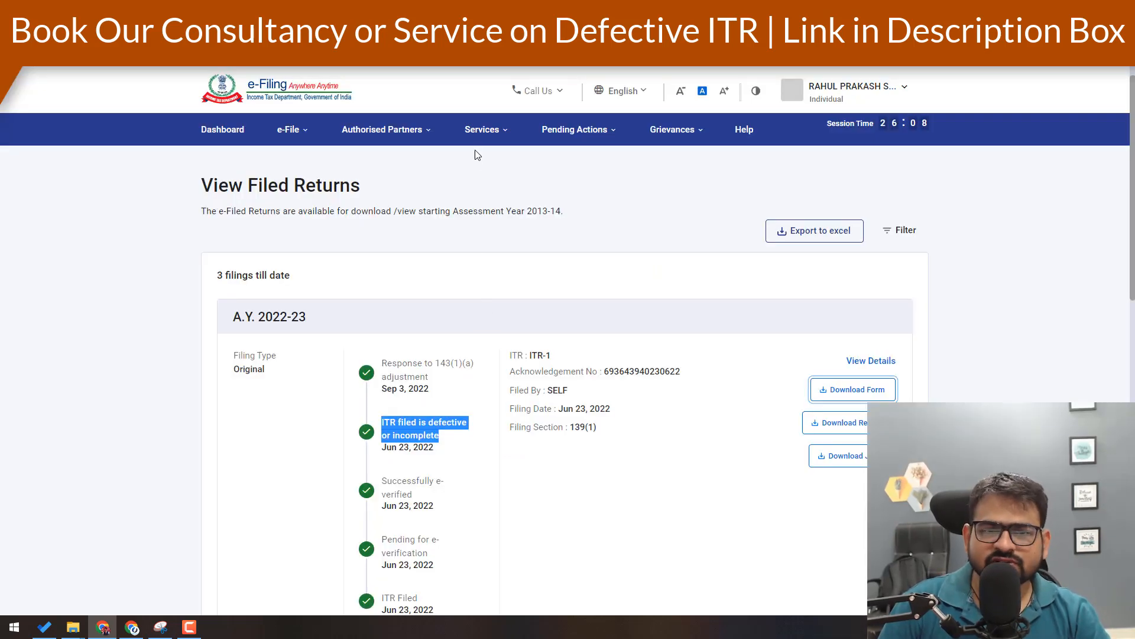
- Open the Annual Information Statement on the Compliance Portal and display the F.Y. 2021-22 Taxpayer Information Summary
{"action": "left_click", "coordinate": [482, 135]}
{"action": "left_click", "coordinate": [510, 339]}
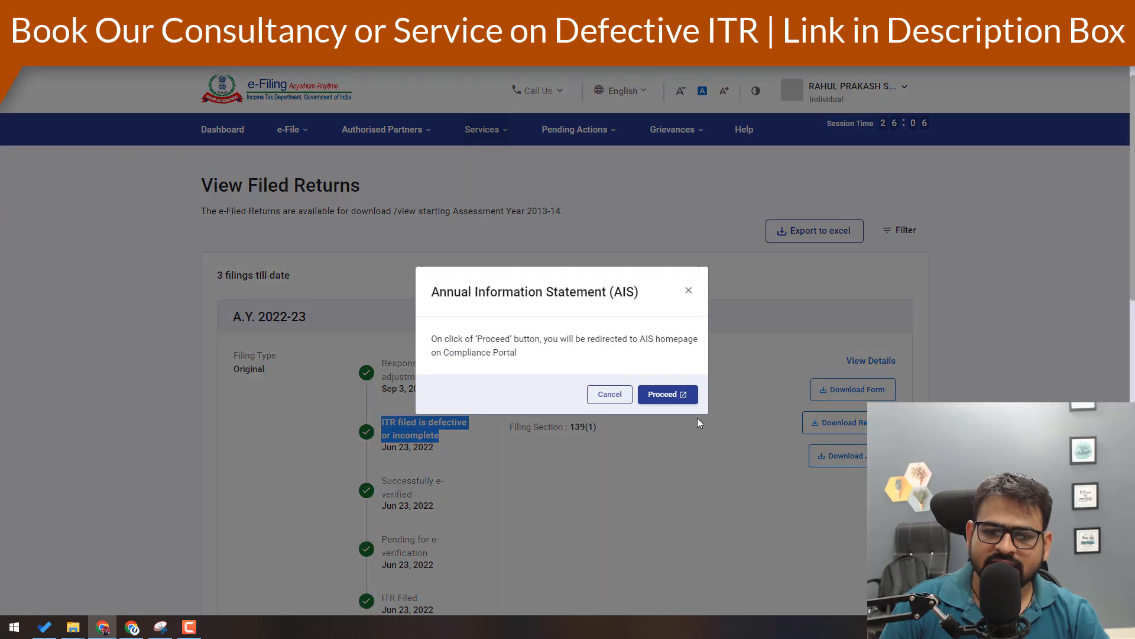
{"action": "left_click", "coordinate": [686, 395]}
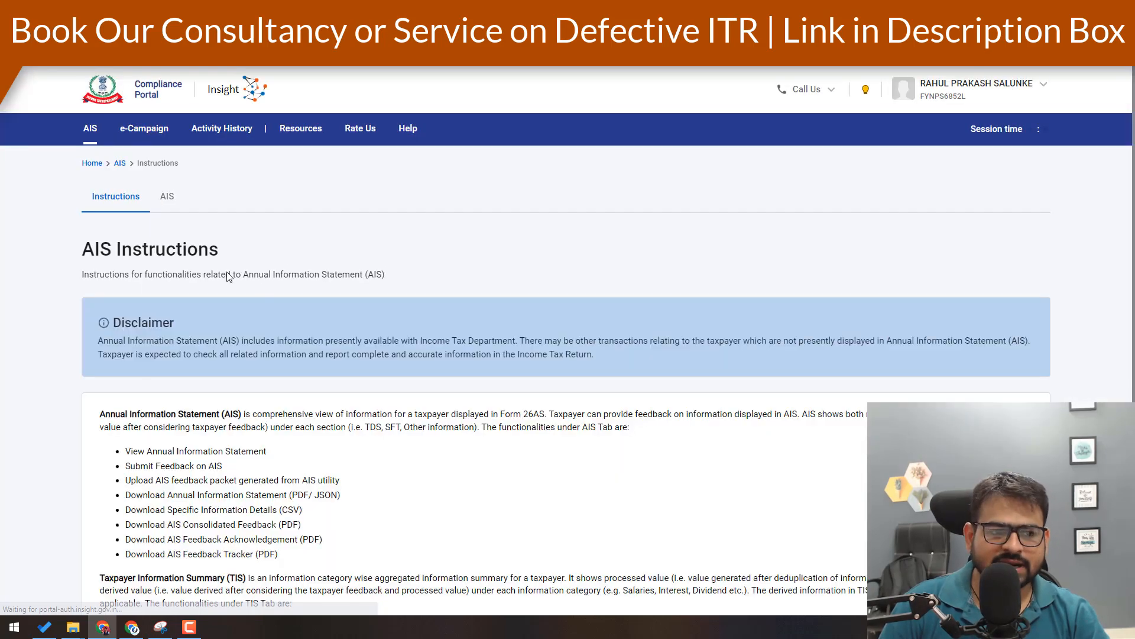
{"action": "left_click", "coordinate": [177, 213]}
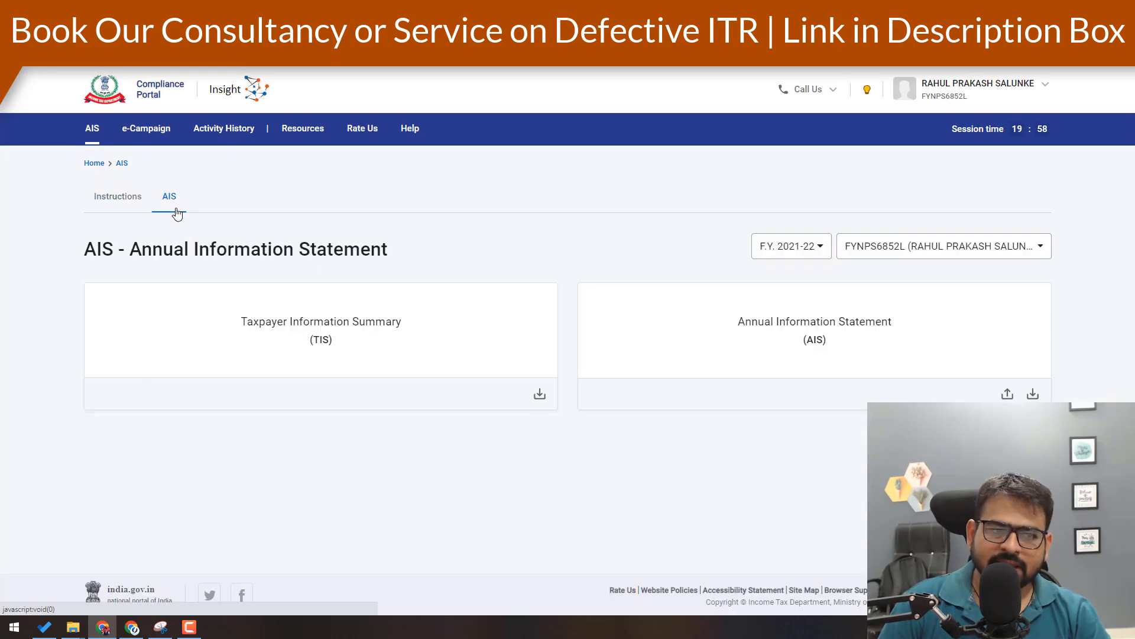
{"action": "left_click", "coordinate": [456, 355]}
{"action": "scroll", "coordinate": [597, 454], "scroll_direction": "down", "scroll_amount": 3}
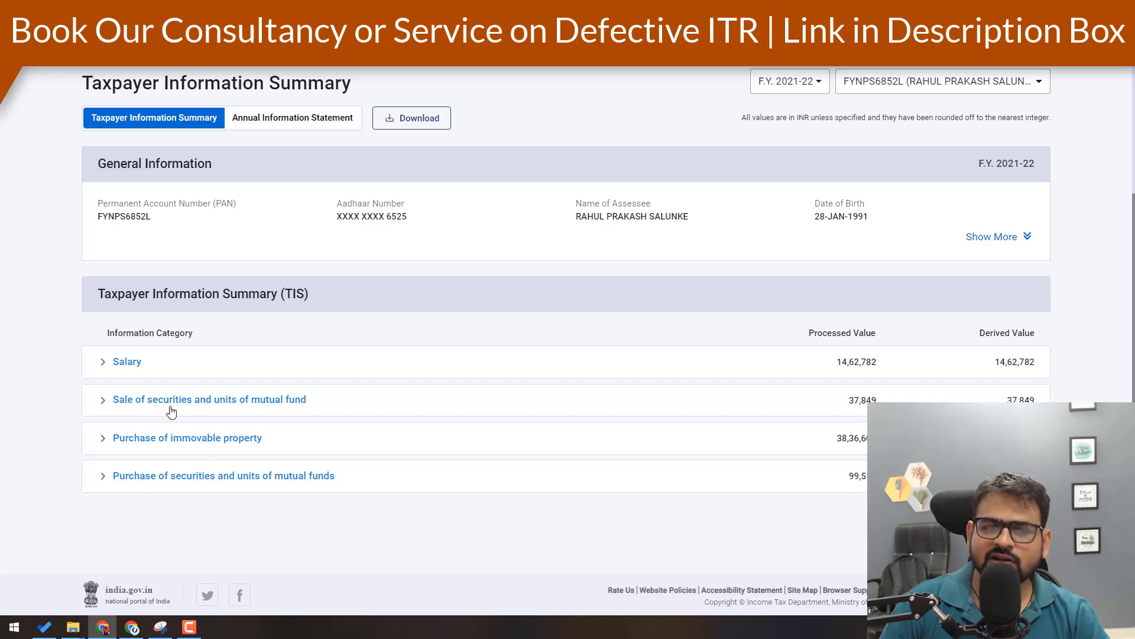
- Return to the ITR-1 PDF and highlight the Gross Salary row's label and amount for comparison
{"action": "left_click", "coordinate": [355, 10]}
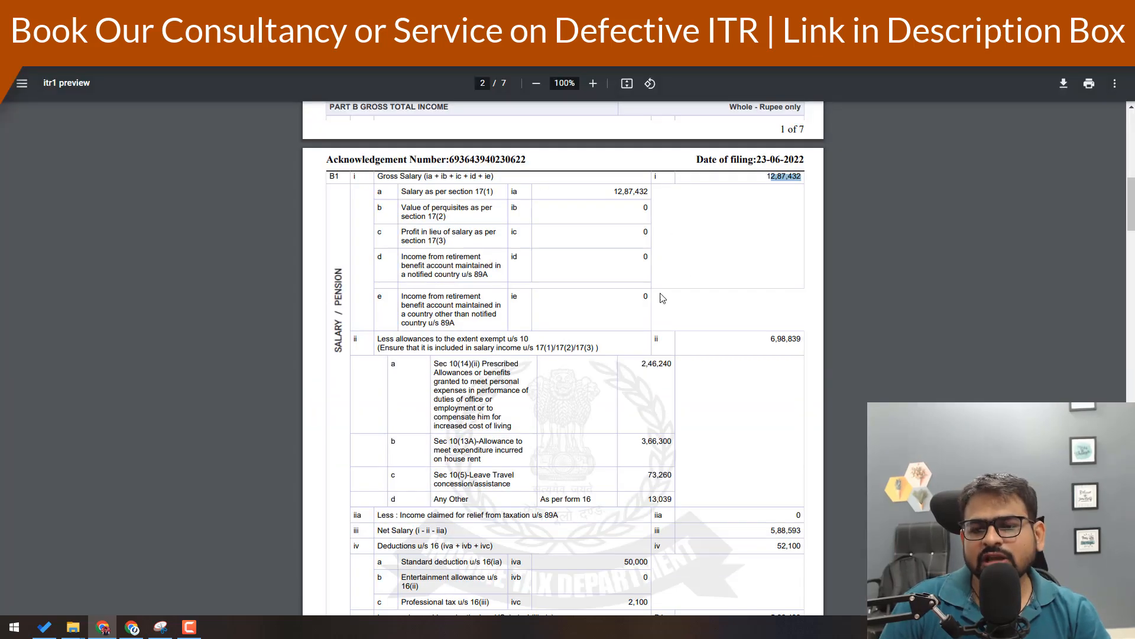
{"action": "left_click", "coordinate": [548, 224]}
{"action": "left_click_drag", "start_coordinate": [405, 178], "coordinate": [478, 178]}
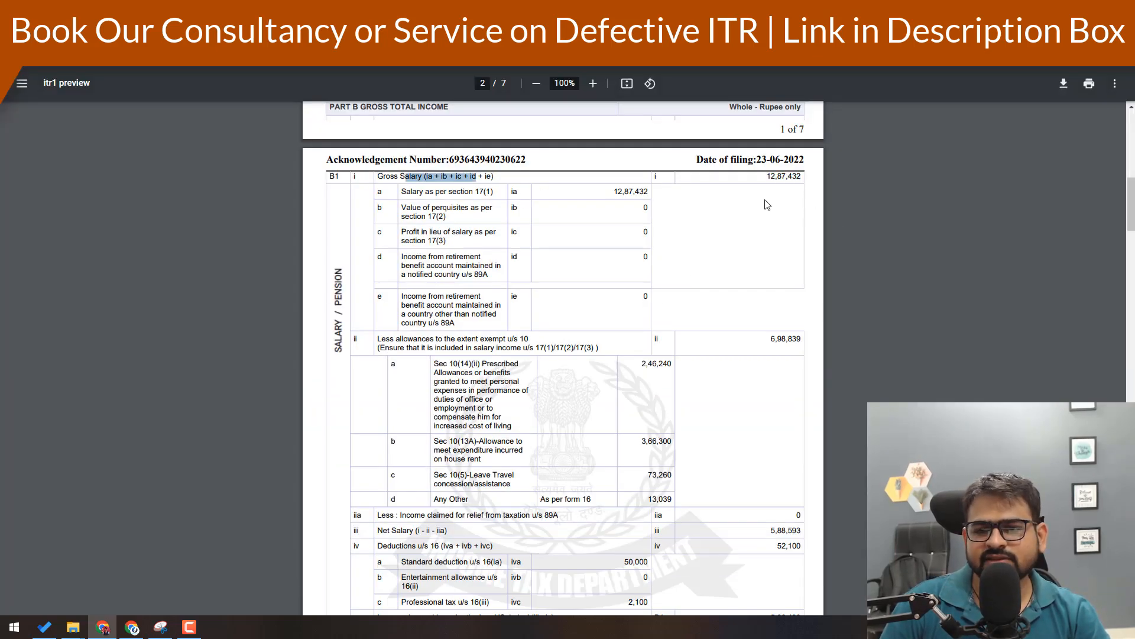
{"action": "left_click_drag", "start_coordinate": [766, 177], "coordinate": [802, 178]}
- Expand the Salary category in the Taxpayer Information Summary and compare its employer entries with the ITR-1 gross salary
{"action": "left_click", "coordinate": [236, 9]}
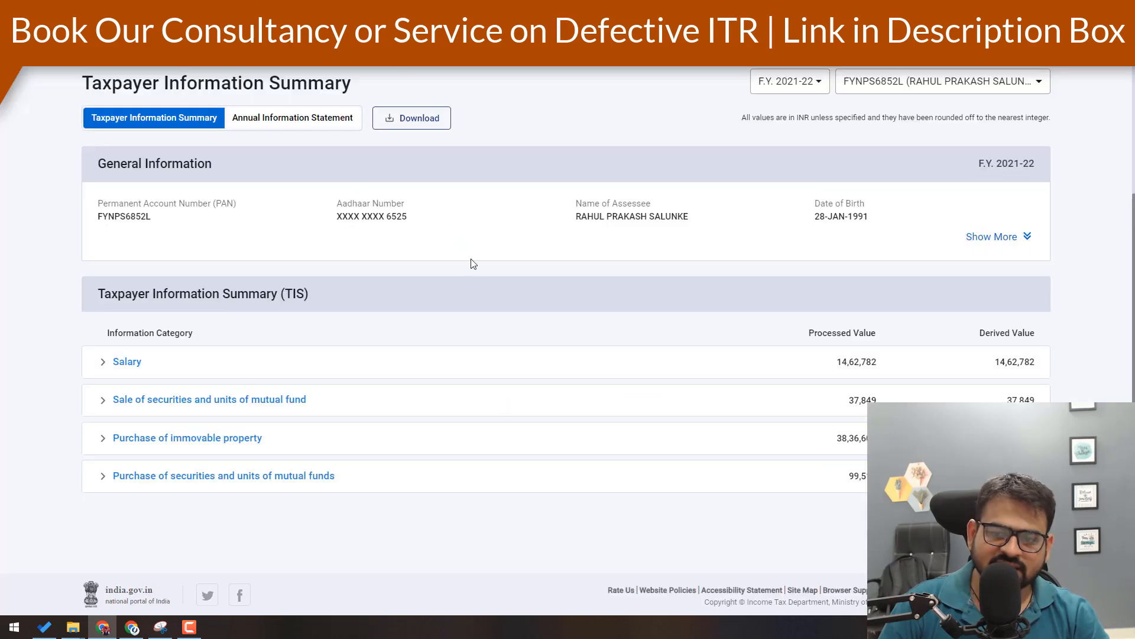
{"action": "left_click", "coordinate": [763, 375]}
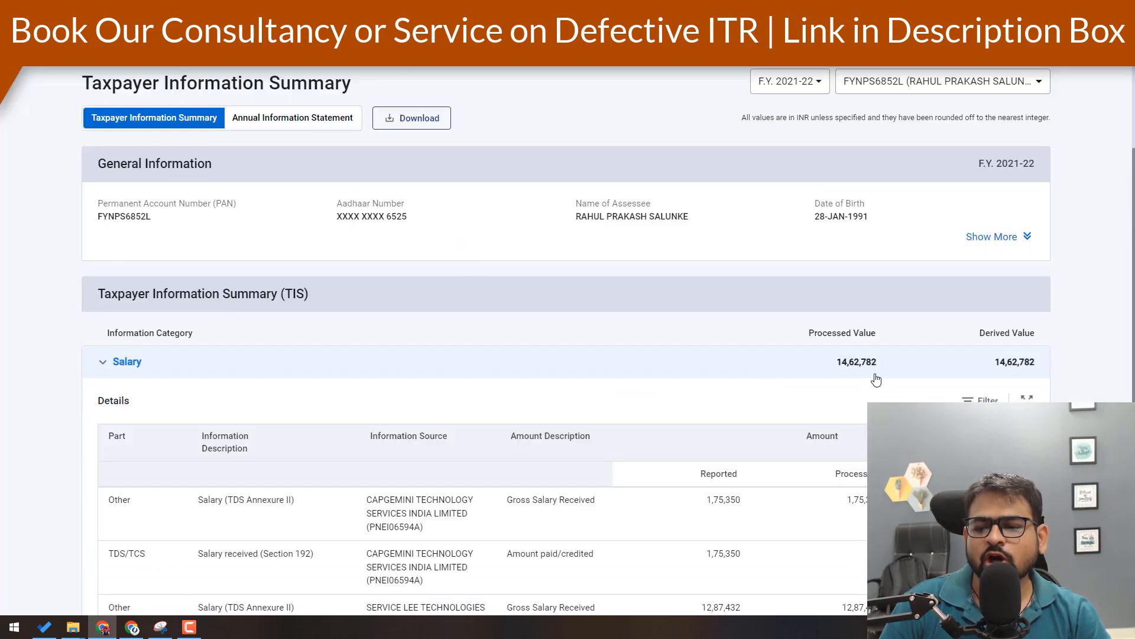
{"action": "scroll", "coordinate": [874, 296], "scroll_direction": "down", "scroll_amount": 2}
{"action": "scroll", "coordinate": [876, 246], "scroll_direction": "down", "scroll_amount": 2}
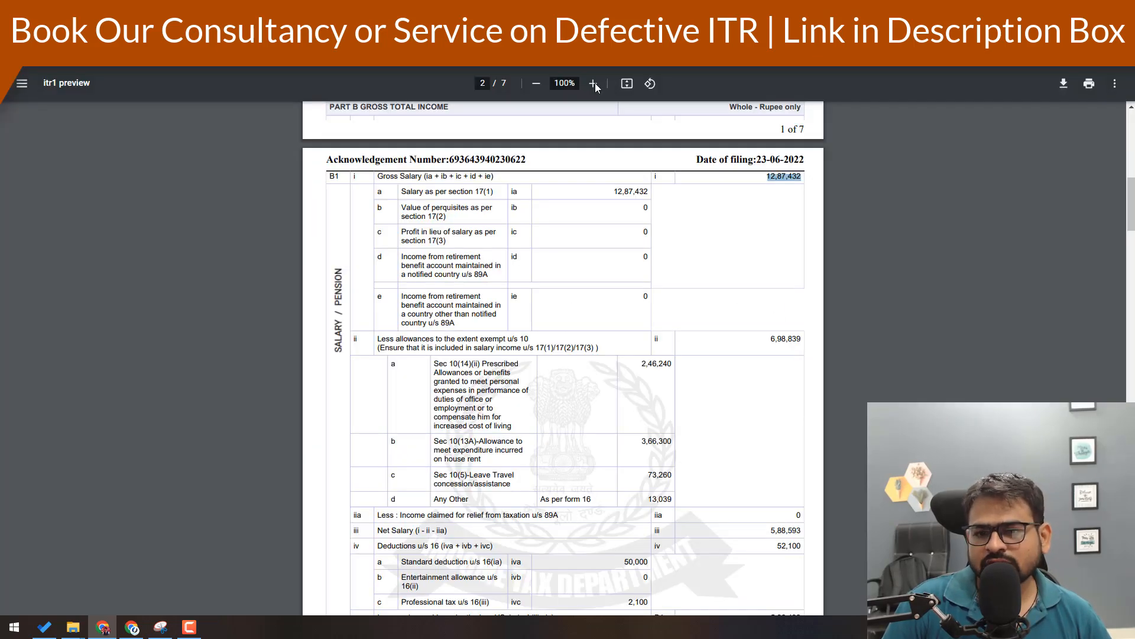
{"action": "left_click_drag", "start_coordinate": [803, 177], "coordinate": [751, 175]}
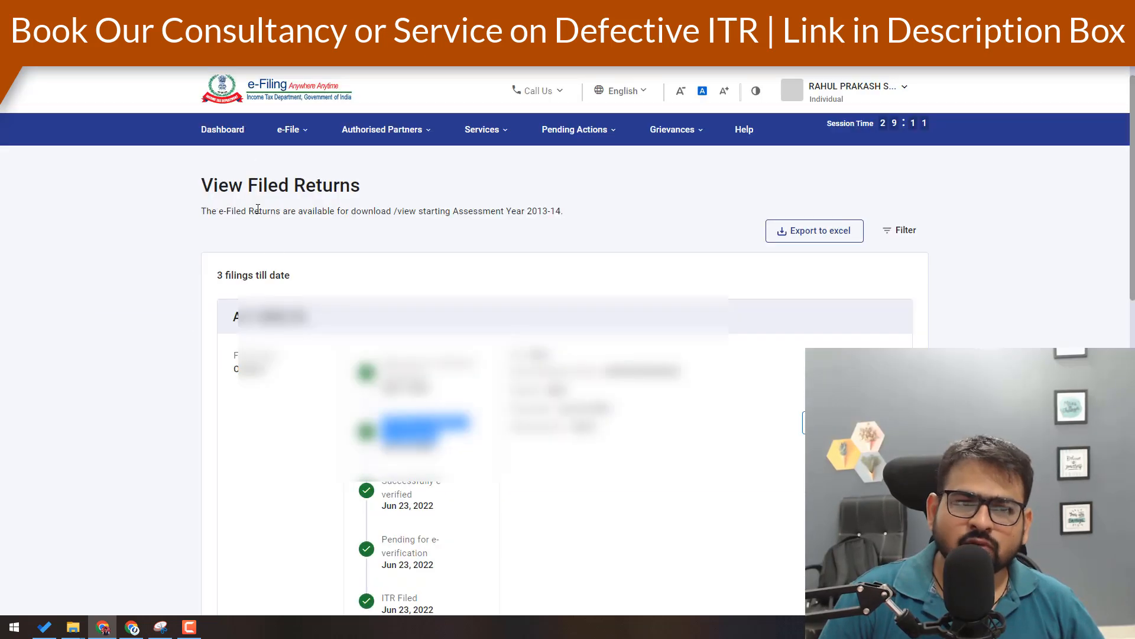
- Open Form 26AS from the e-Filing portal, accept the redirect disclaimer, and agree to the TRACES usage notice
{"action": "left_click", "coordinate": [289, 128]}
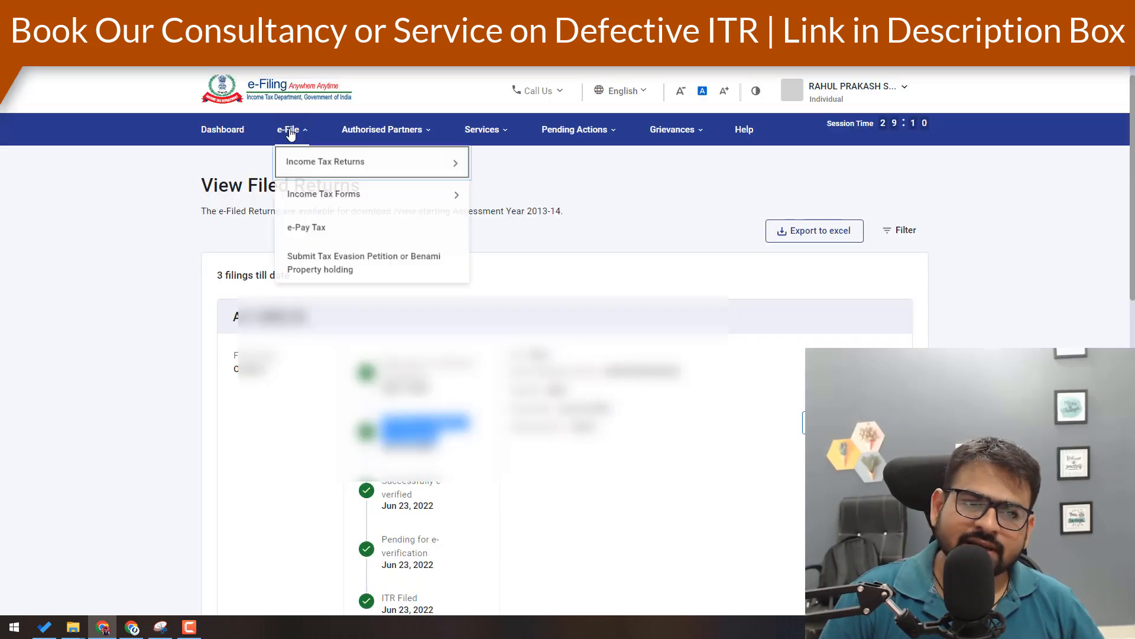
{"action": "mouse_move", "coordinate": [296, 159]}
{"action": "left_click", "coordinate": [569, 256]}
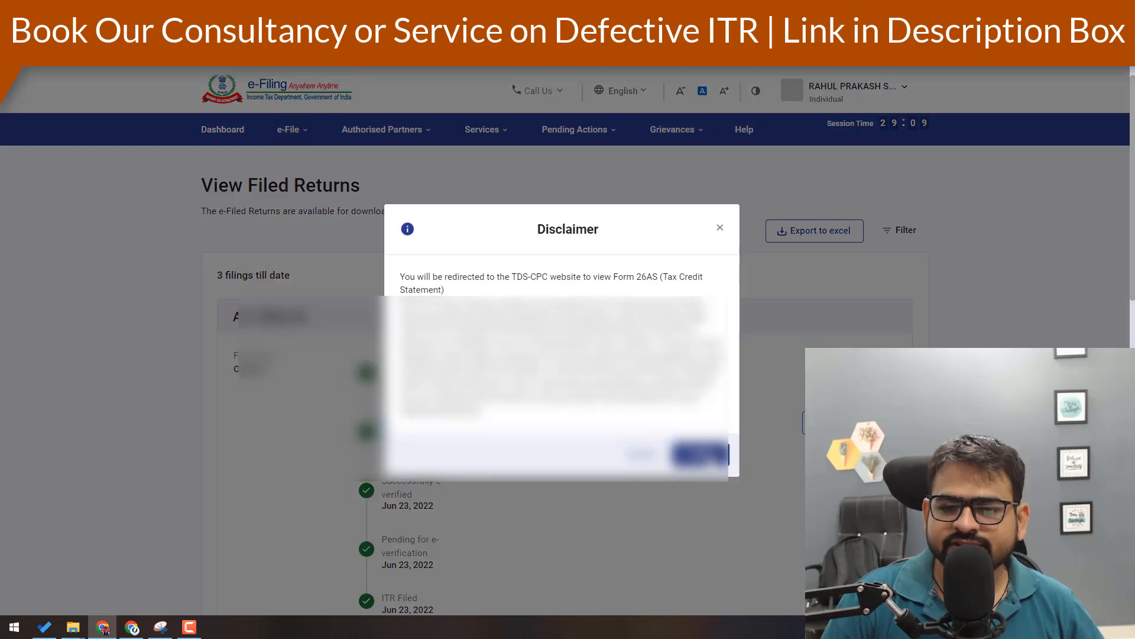
{"action": "left_click", "coordinate": [695, 452]}
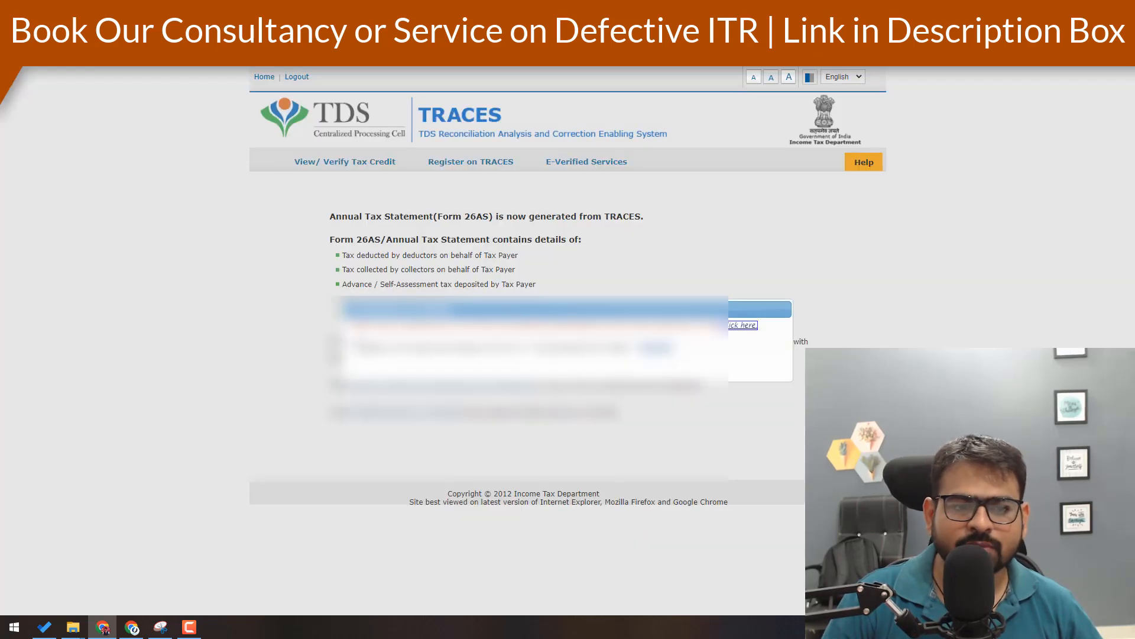
{"action": "left_click", "coordinate": [359, 348]}
{"action": "left_click", "coordinate": [655, 348]}
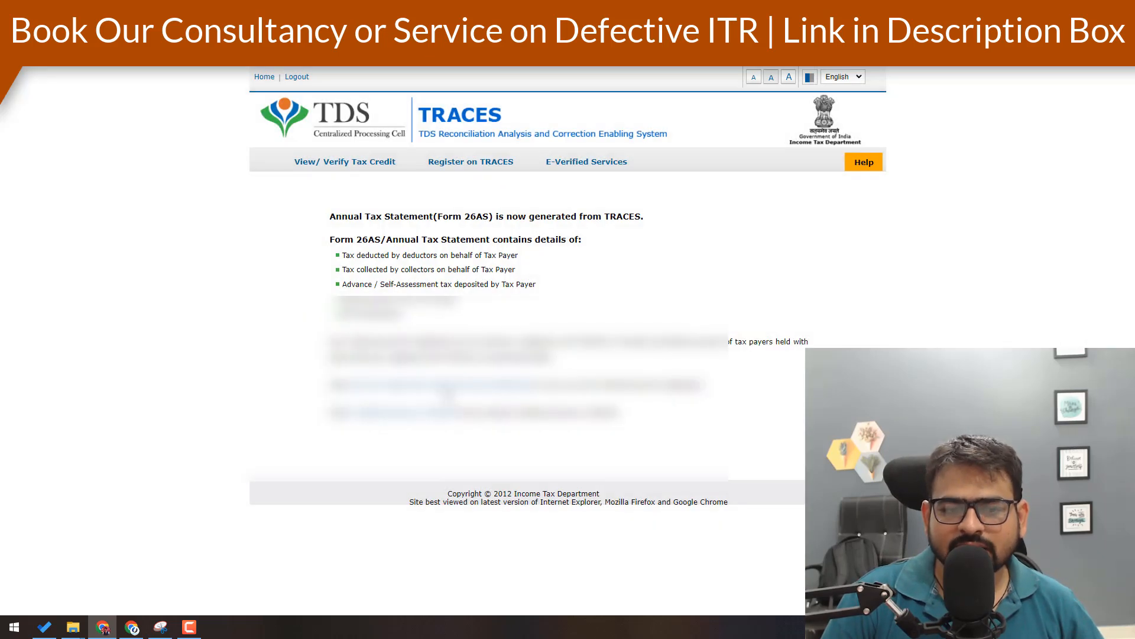
- Display the Form 26AS annual tax statement for assessment year 2022-23 in HTML format
{"action": "left_click", "coordinate": [456, 386]}
{"action": "left_click", "coordinate": [607, 231]}
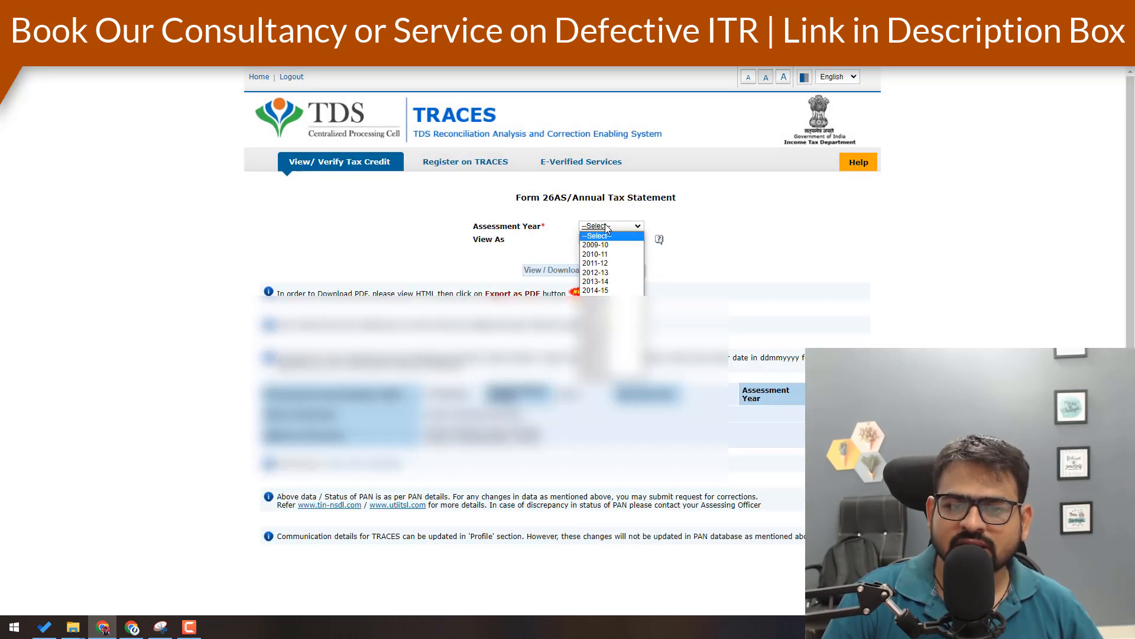
{"action": "left_click", "coordinate": [597, 362]}
{"action": "left_click", "coordinate": [602, 239]}
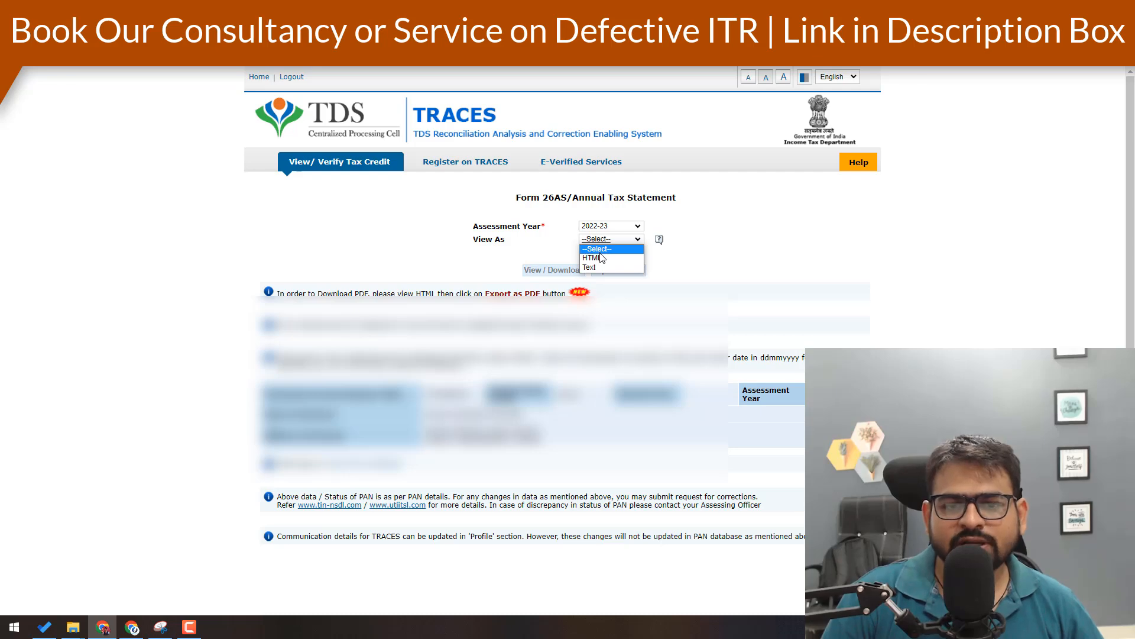
{"action": "left_click", "coordinate": [601, 258]}
{"action": "left_click", "coordinate": [551, 270]}
- In Part A of Form 26AS, highlight Capgemini's total amount paid and total tax deducted
{"action": "scroll", "coordinate": [776, 169], "scroll_direction": "down", "scroll_amount": 8}
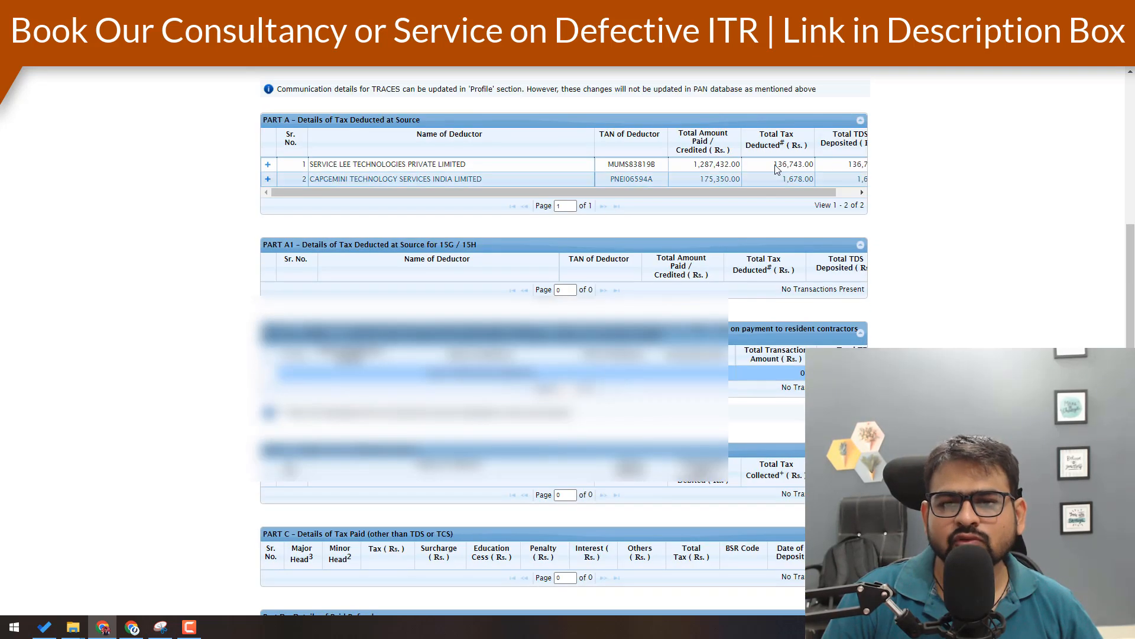
{"action": "double_click", "coordinate": [707, 179]}
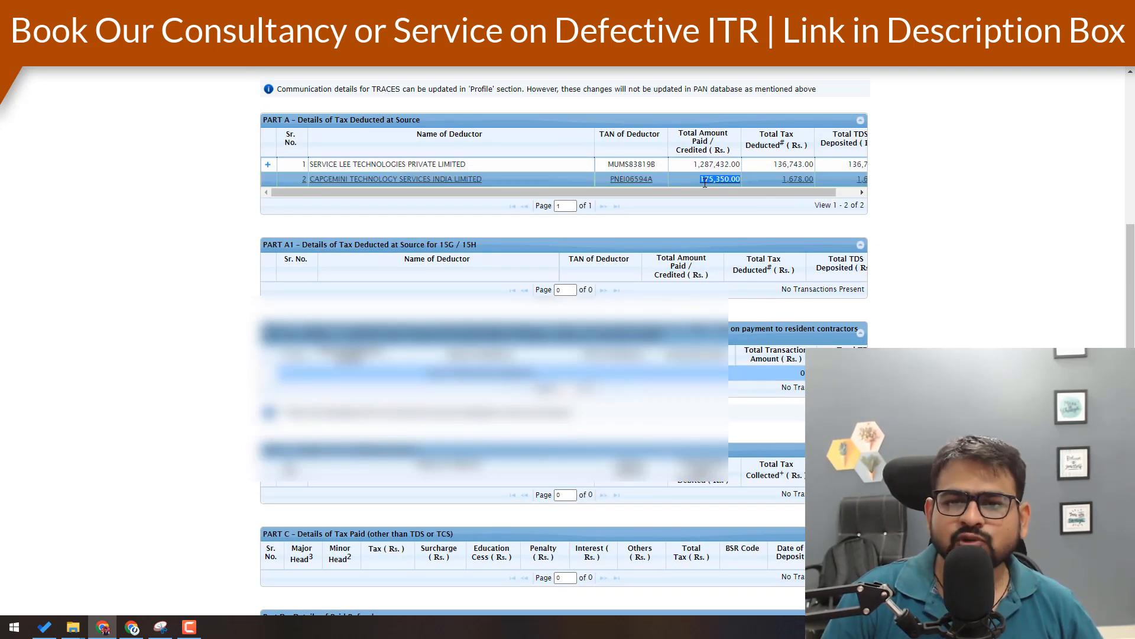
{"action": "double_click", "coordinate": [797, 179]}
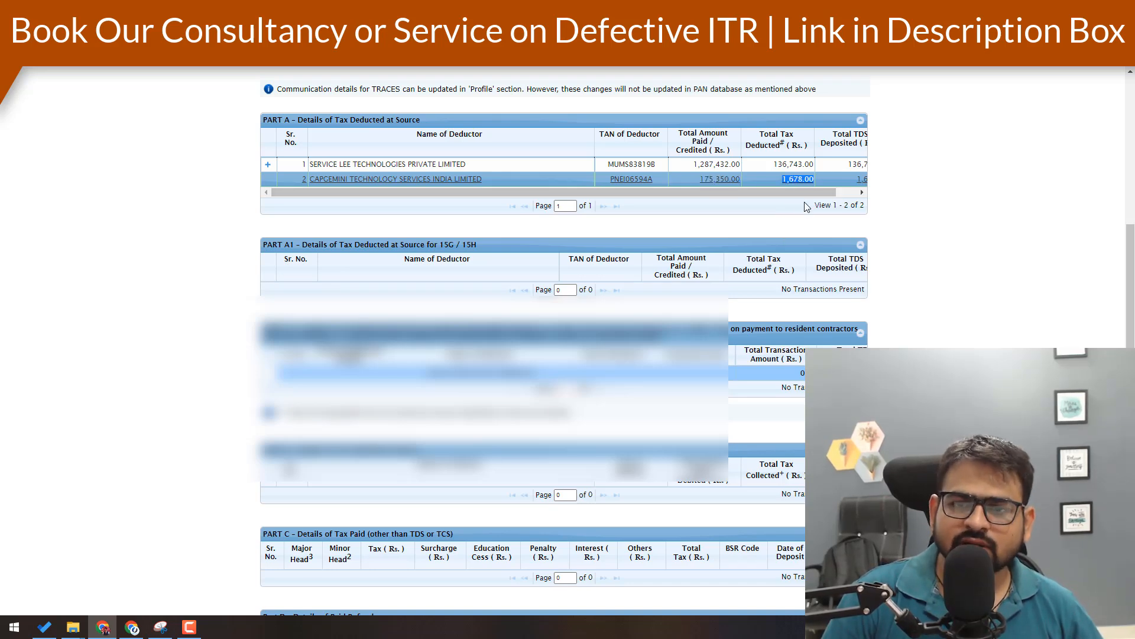
- Return to the ITR-1 PDF and check the amounts in Part D, Computation of Tax Payable, against the Form 26AS tax deductions
{"action": "left_click", "coordinate": [567, 9]}
{"action": "scroll", "coordinate": [783, 444], "scroll_direction": "down", "scroll_amount": 20}
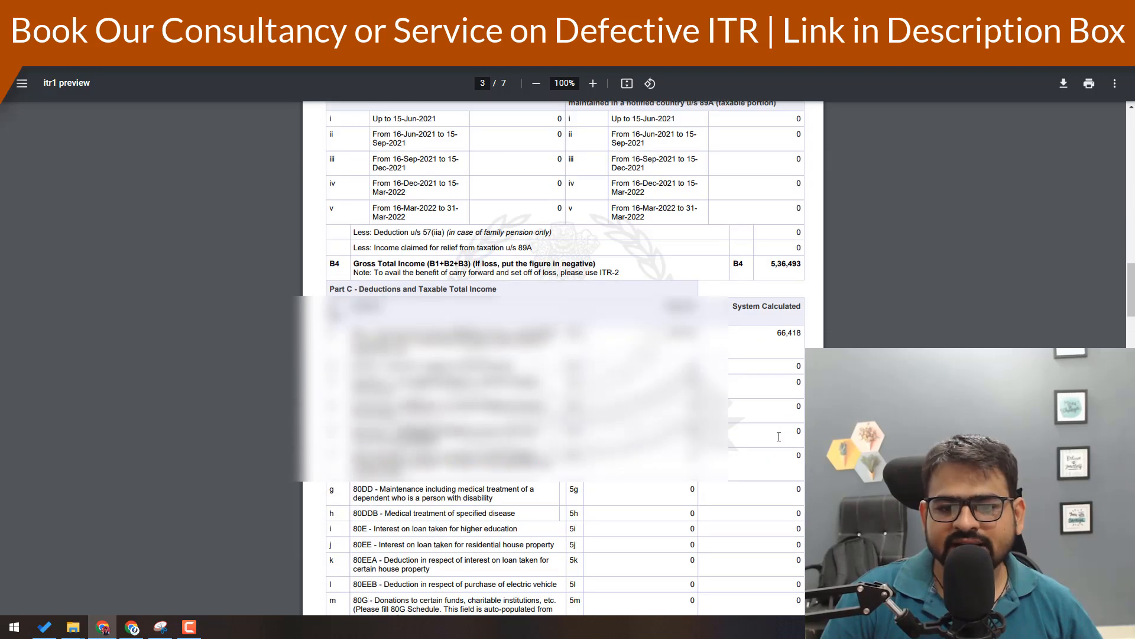
{"action": "left_click_drag", "start_coordinate": [453, 414], "coordinate": [496, 415]}
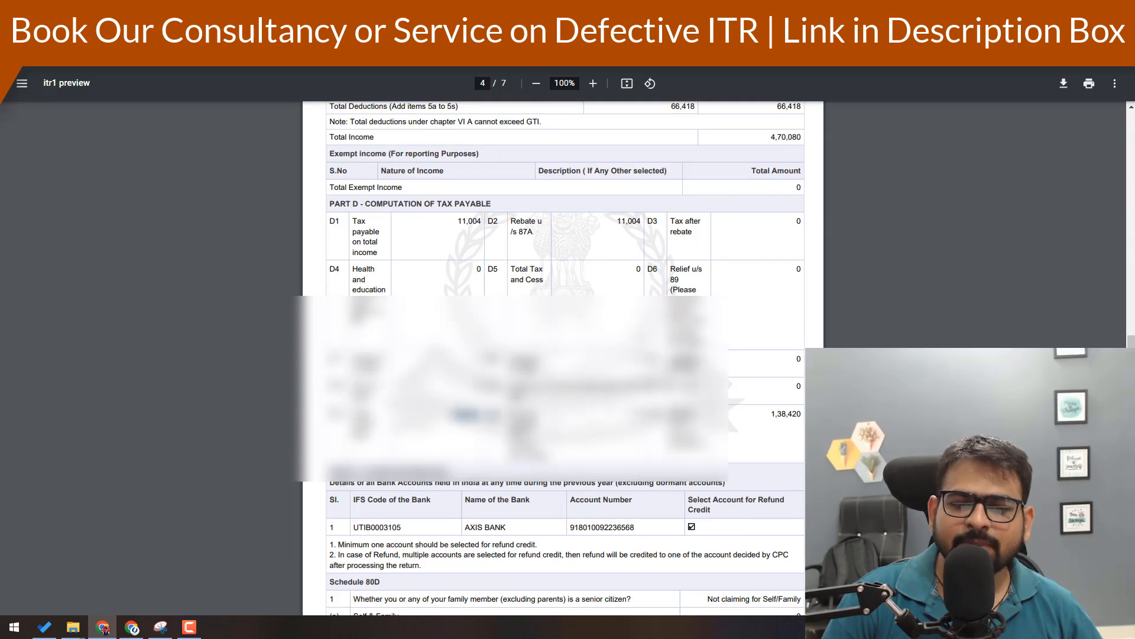
{"action": "left_click", "coordinate": [759, 418]}
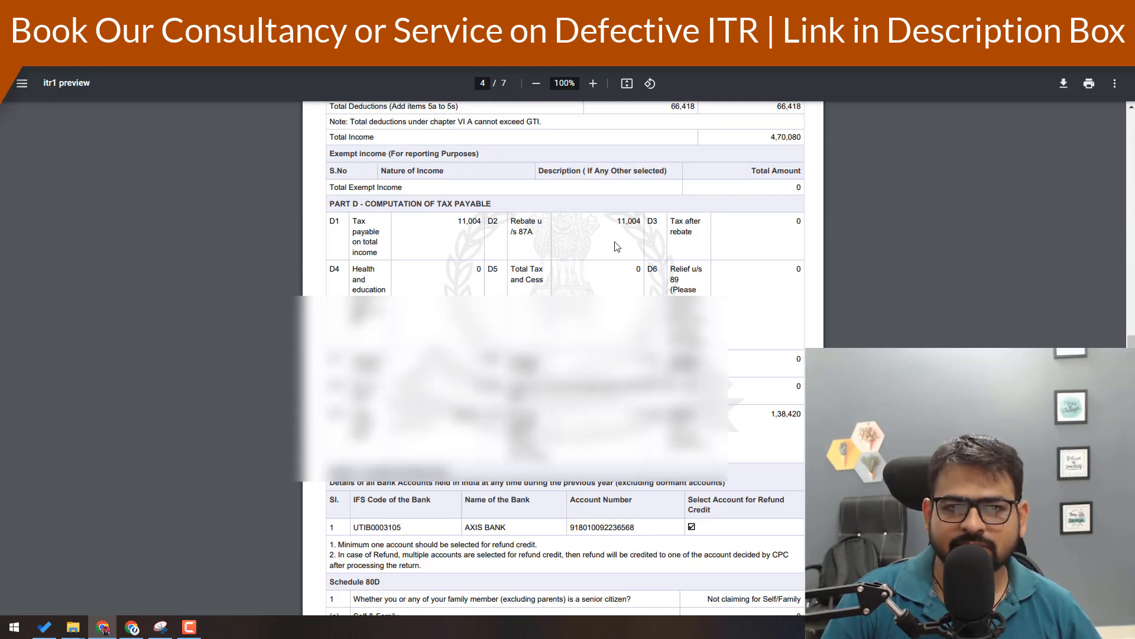
- Go back to Form 26AS and re-examine the Capgemini row's paid amount and deducted tax against the filed return
{"action": "left_click", "coordinate": [390, 10]}
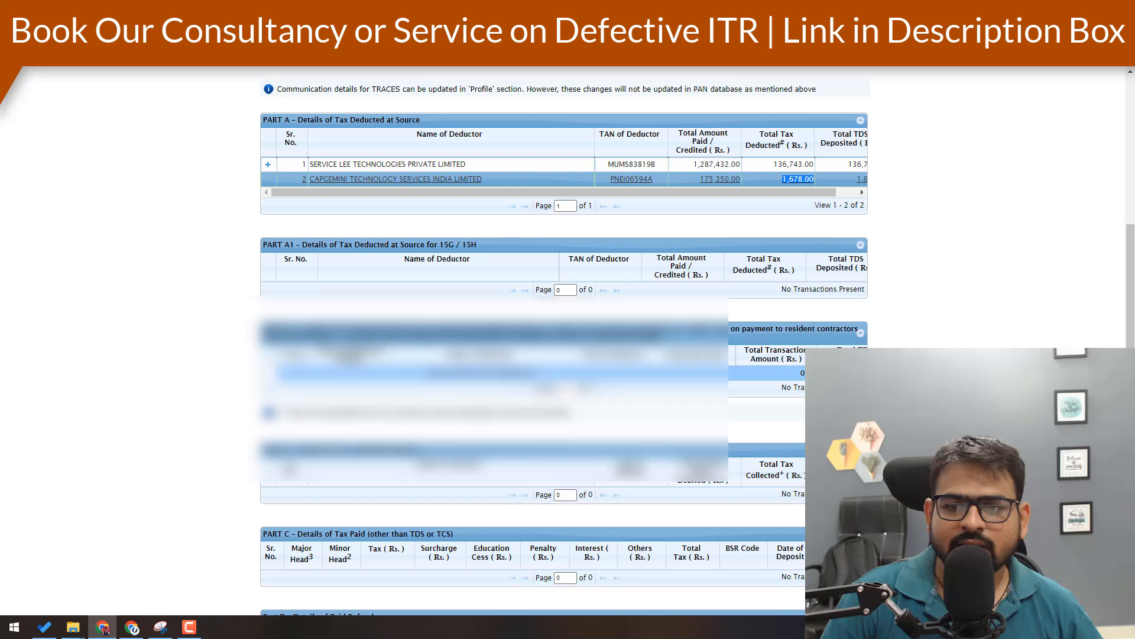
{"action": "double_click", "coordinate": [722, 179]}
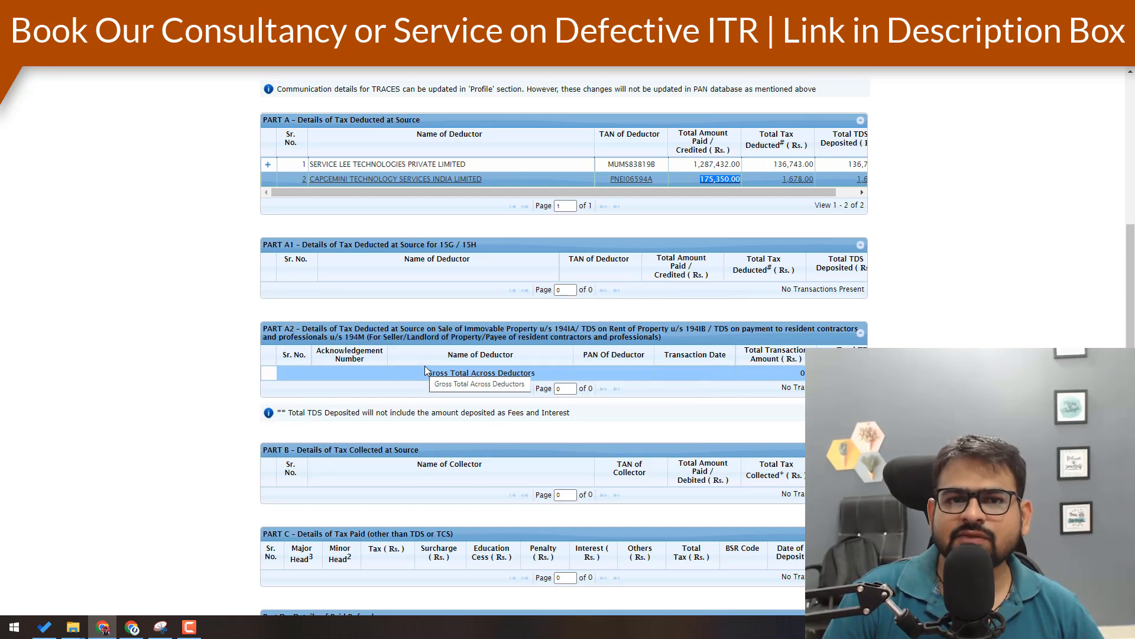
{"action": "left_click", "coordinate": [719, 187]}
{"action": "double_click", "coordinate": [806, 185]}
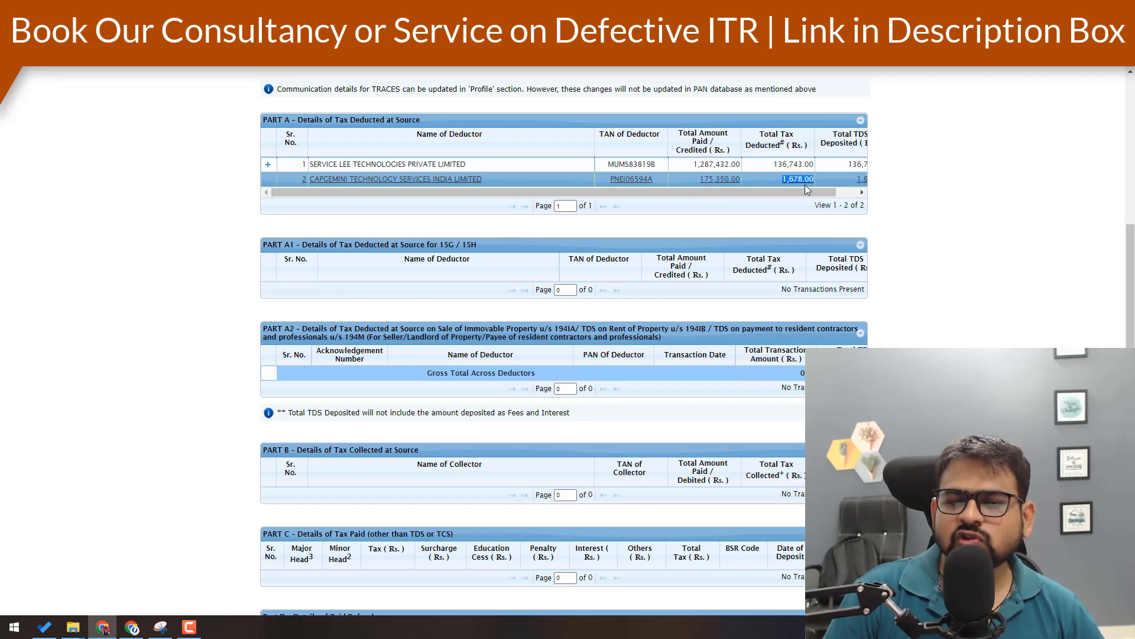
{"action": "double_click", "coordinate": [732, 181]}
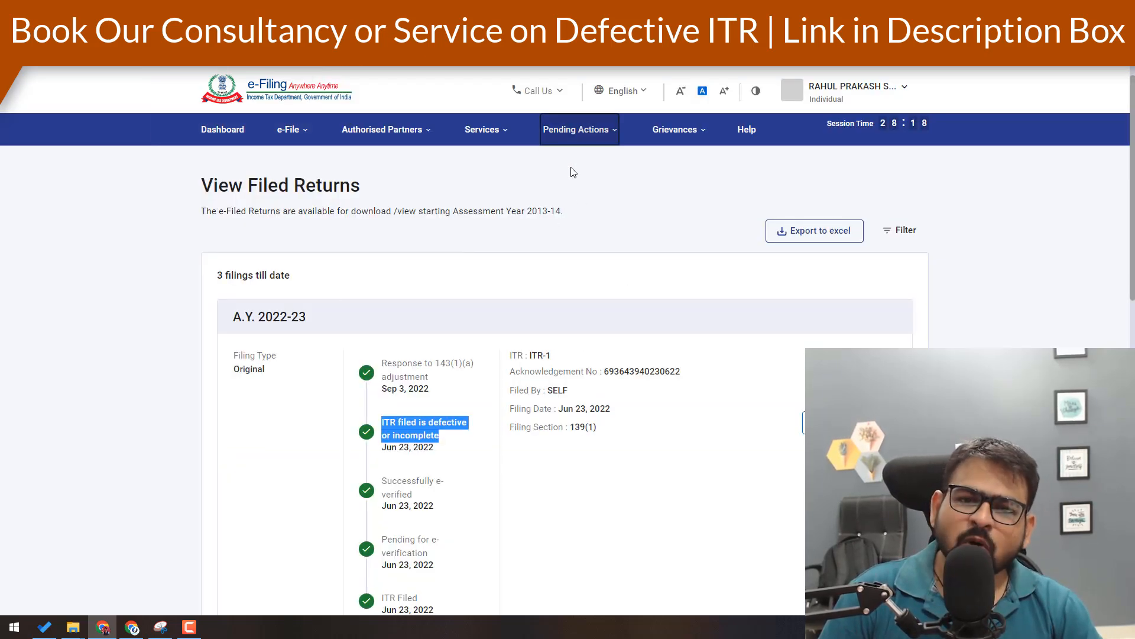
- From the e-Filing portal's e-Proceedings, open the submitted response to the A.Y. 2022-23 defective notice u/s 139(9)
{"action": "left_click", "coordinate": [575, 130]}
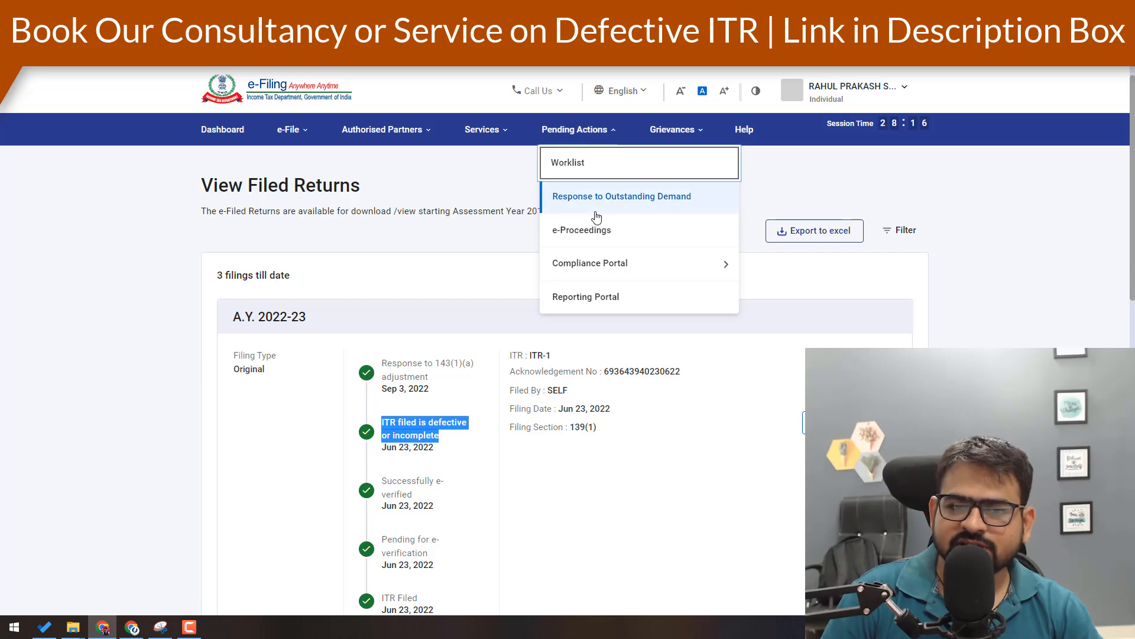
{"action": "left_click", "coordinate": [577, 230]}
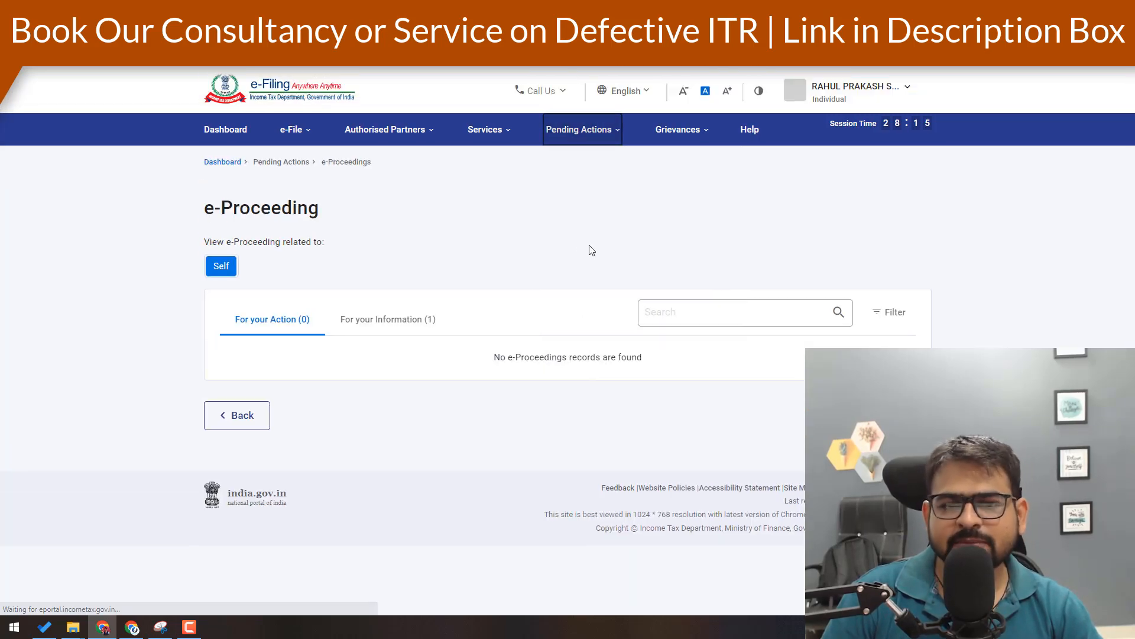
{"action": "left_click", "coordinate": [430, 321]}
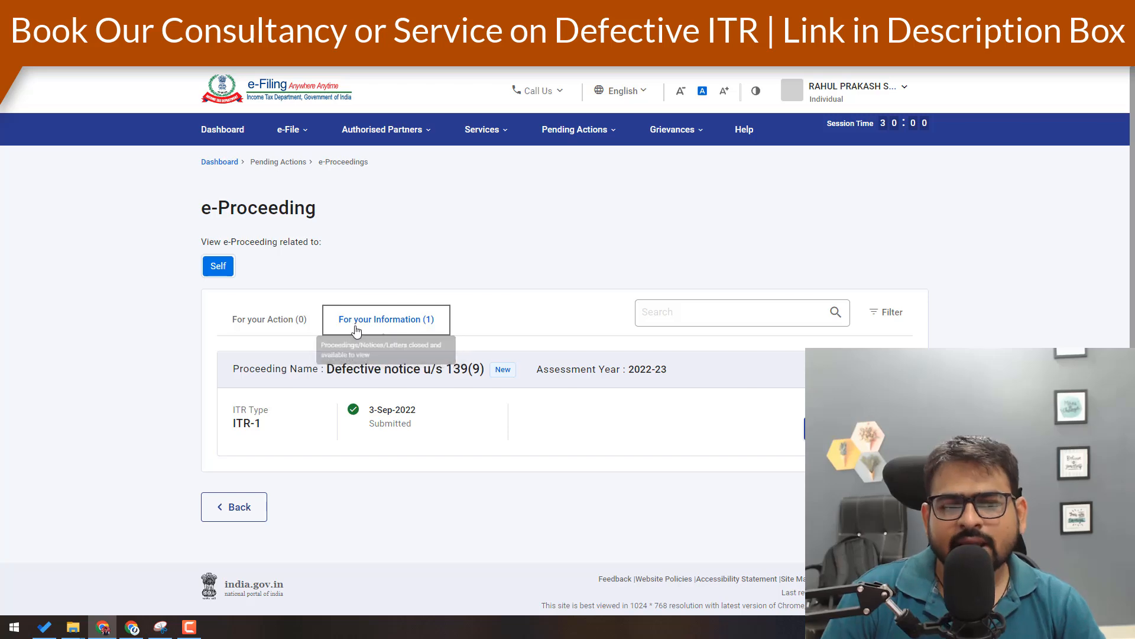
{"action": "left_click", "coordinate": [851, 429]}
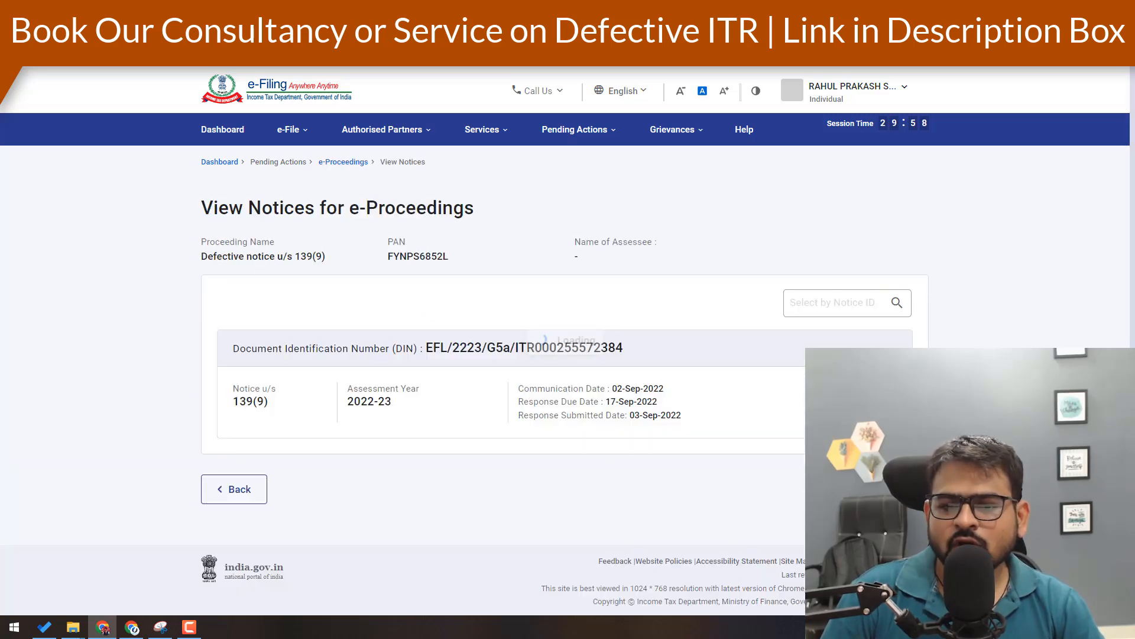
{"action": "left_click", "coordinate": [851, 415]}
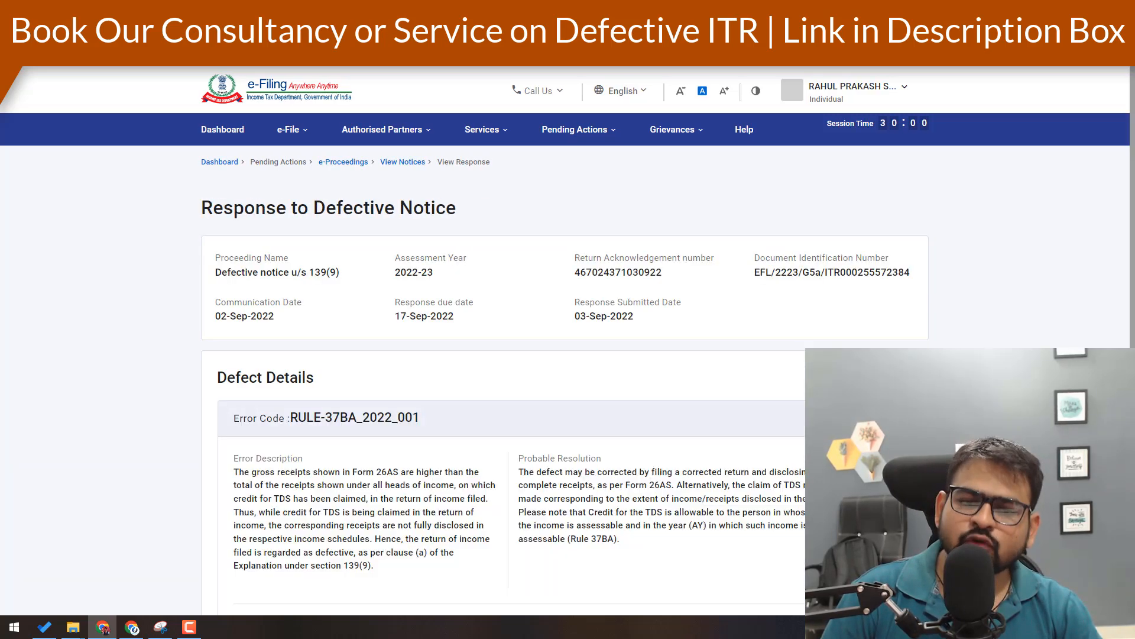
- Highlight the error description for RULE-37BA_2022_001 in the notice's defect details
{"action": "scroll", "coordinate": [780, 436], "scroll_direction": "down", "scroll_amount": 2}
{"action": "left_click_drag", "start_coordinate": [245, 347], "coordinate": [360, 428]}
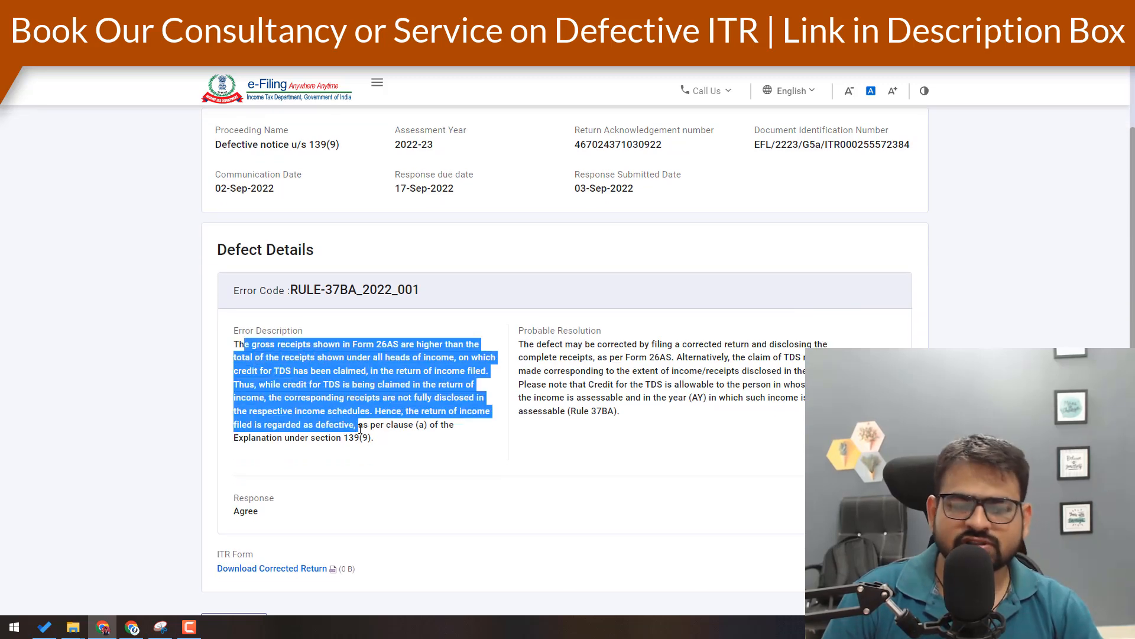
{"action": "left_click", "coordinate": [467, 469]}
{"action": "triple_click", "coordinate": [384, 402]}
- Switch to the Youtube Script document and review the notes on the response deadline and reasons for a defective return
{"action": "key", "text": "alt+Tab"}
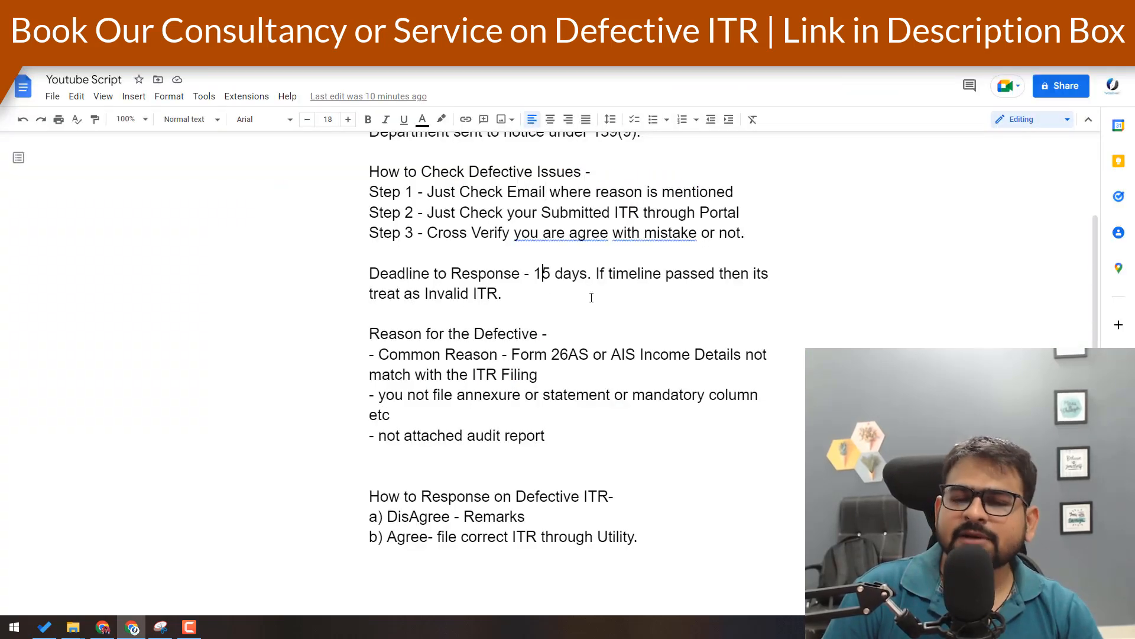
{"action": "key", "text": "alt+Tab"}
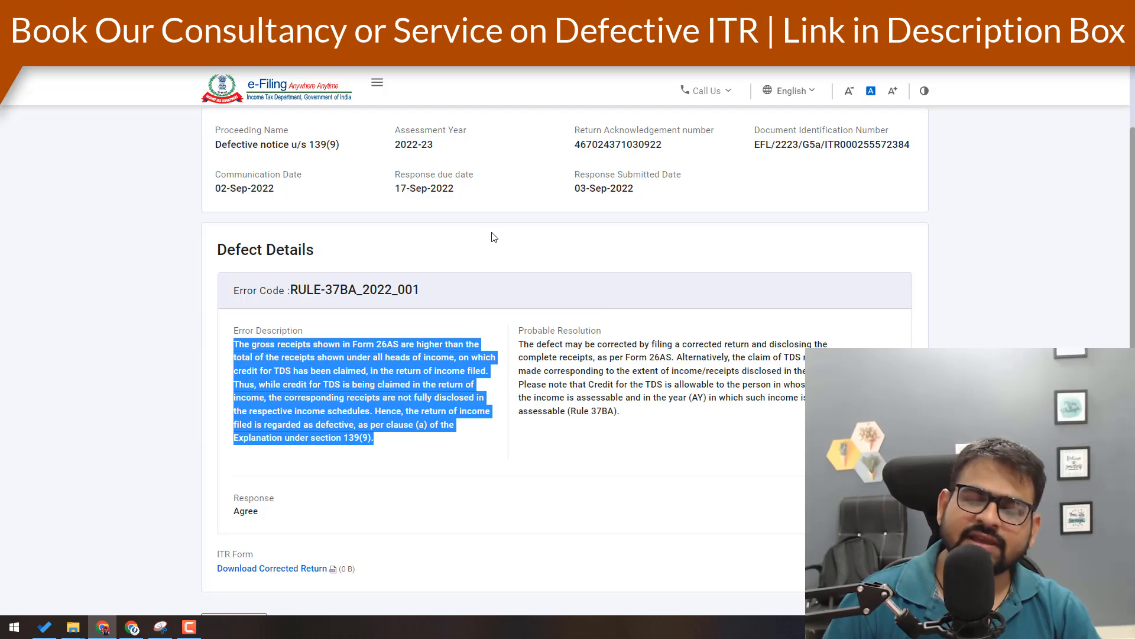
{"action": "key", "text": "alt+Tab"}
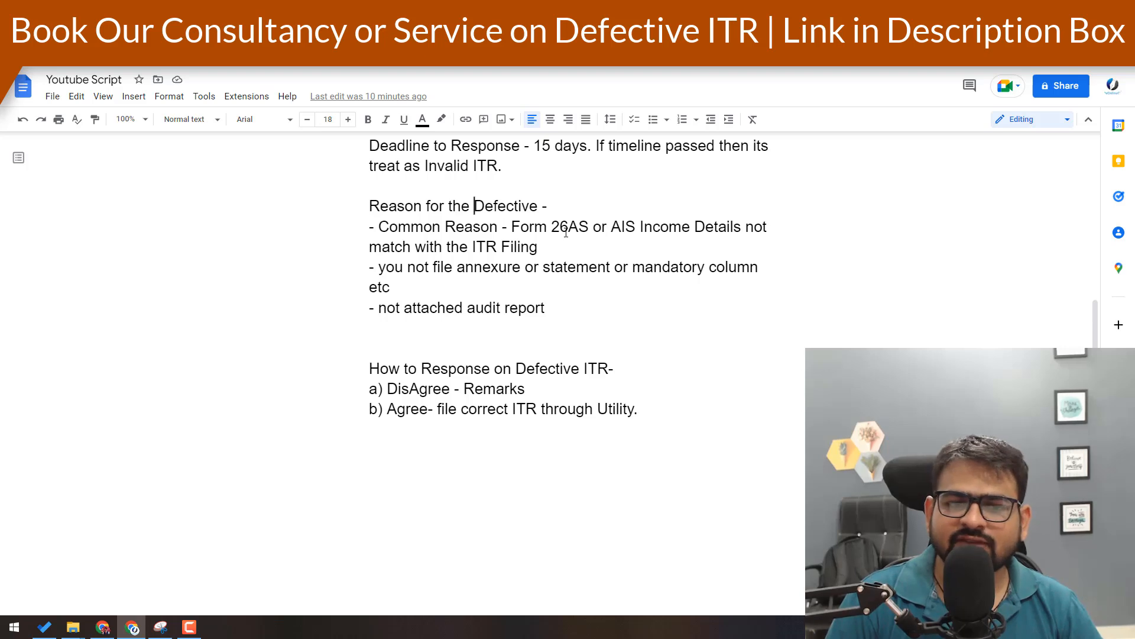
{"action": "key", "text": "Down"}
{"action": "key", "text": "Down"}
{"action": "key", "text": "Down"}
{"action": "key", "text": "Up"}
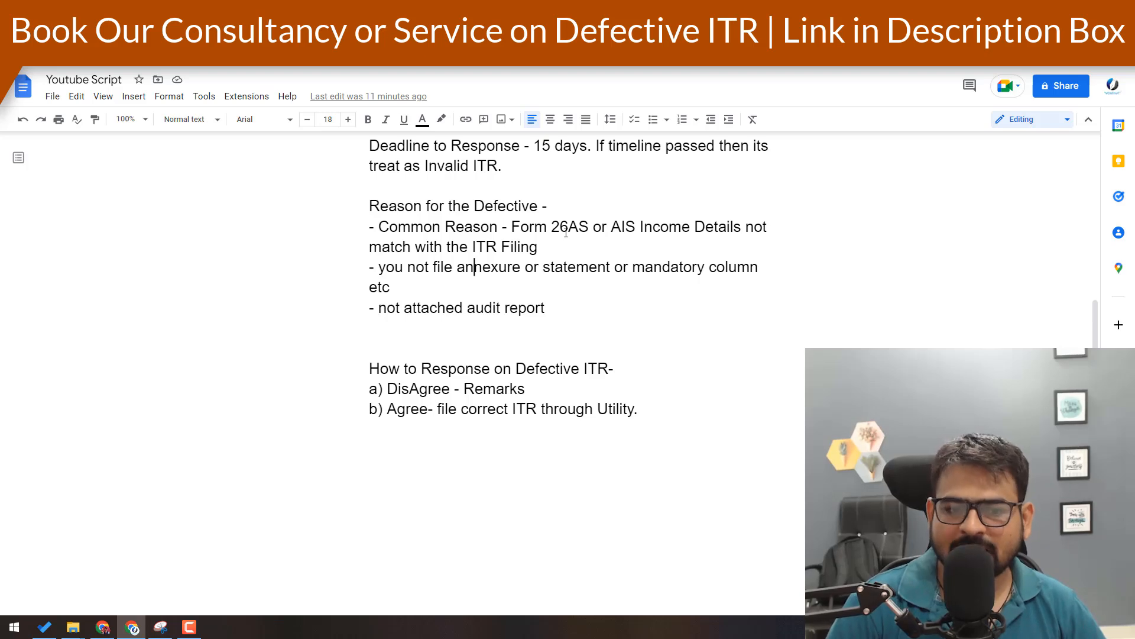
- Move on to the document's notes on responding to a defective ITR by disagreeing or agreeing
{"action": "key", "text": "Down"}
{"action": "key", "text": "Down"}
{"action": "key", "text": "Down"}
{"action": "key", "text": "Down"}
{"action": "key", "text": "Down"}
{"action": "key", "text": "Down"}
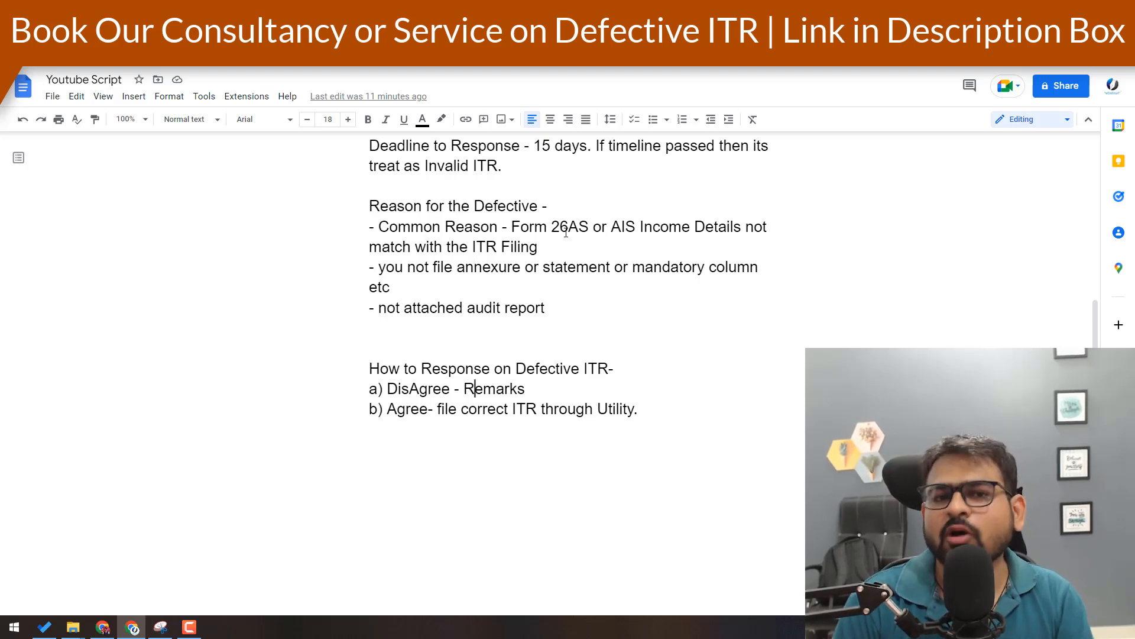
- Switch back to the e-Filing portal and open the response form for the second account's pending defective notice u/s 139(9)
{"action": "key", "text": "alt+Tab"}
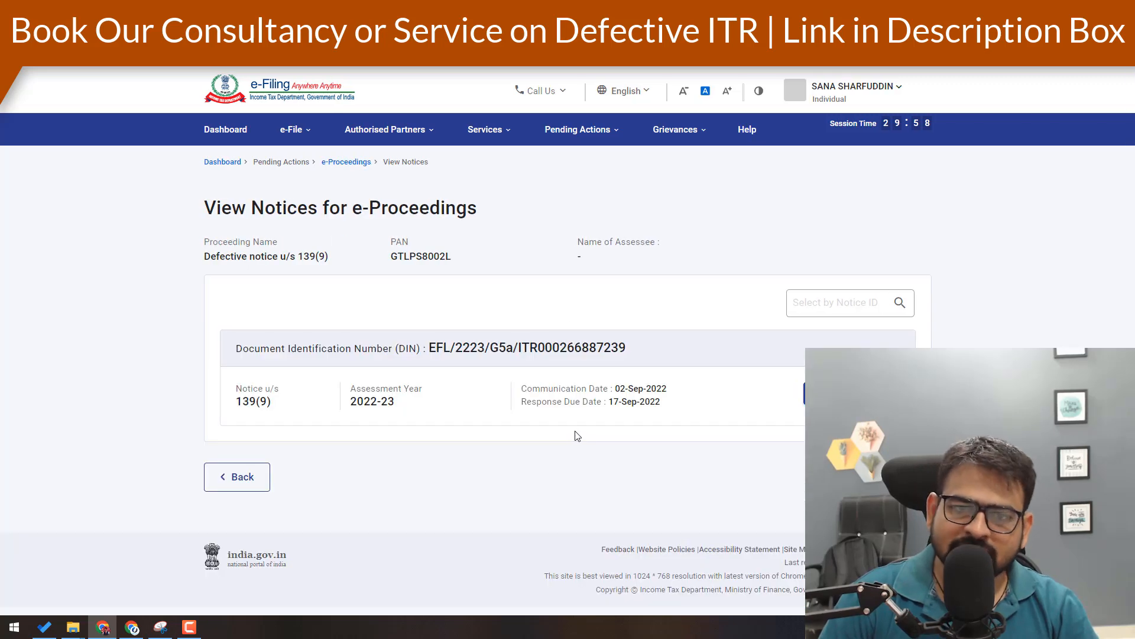
{"action": "left_click", "coordinate": [579, 130]}
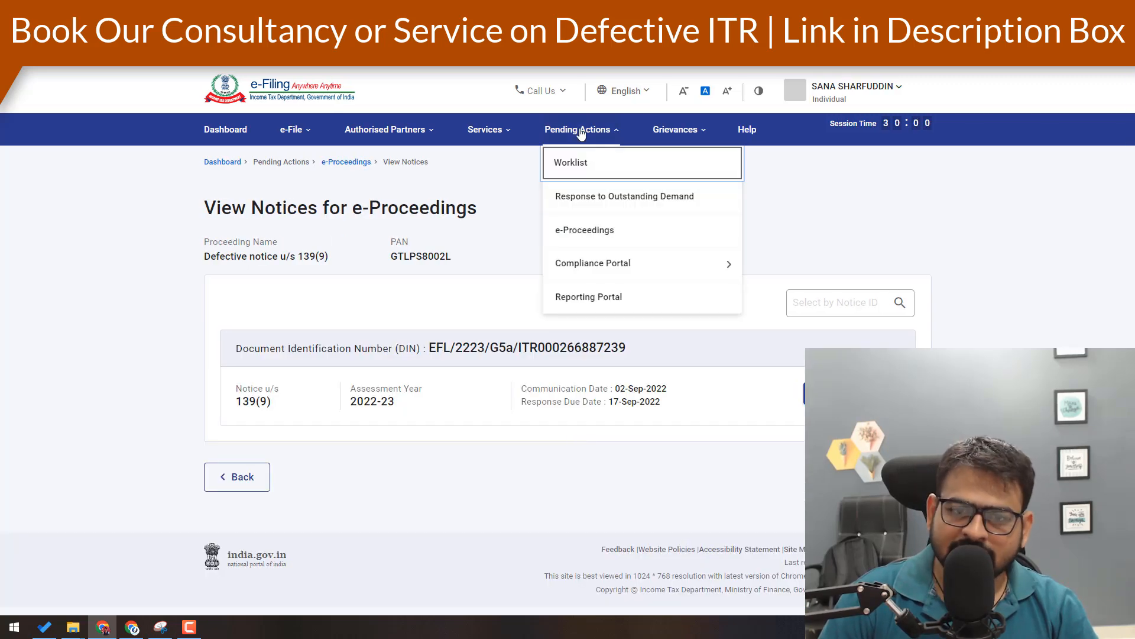
{"action": "left_click", "coordinate": [591, 233]}
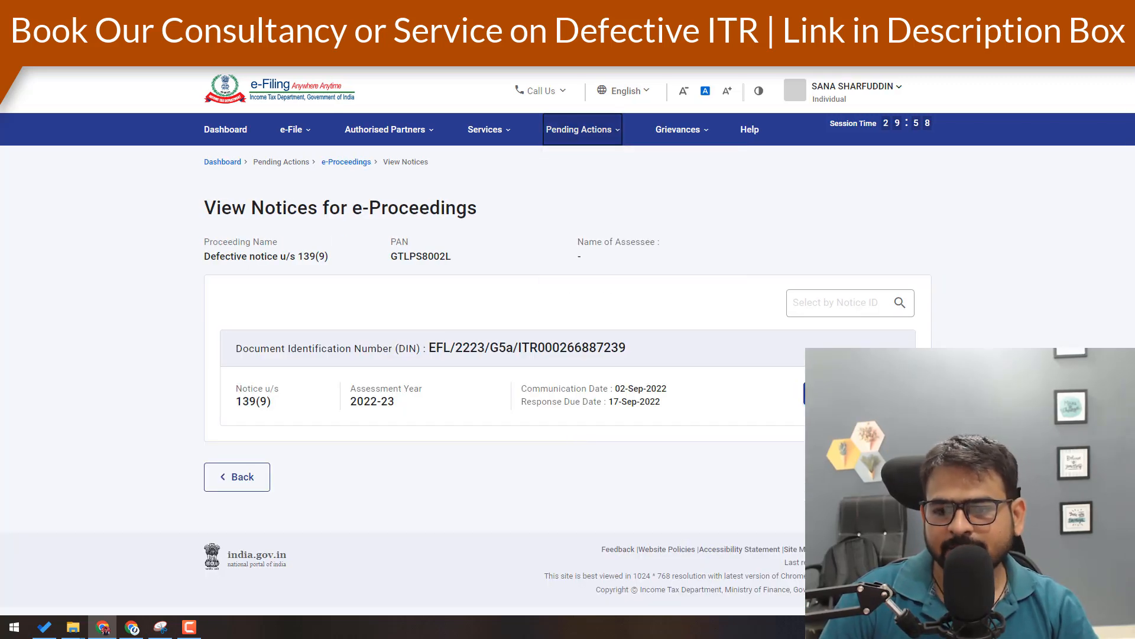
{"action": "left_click", "coordinate": [852, 393]}
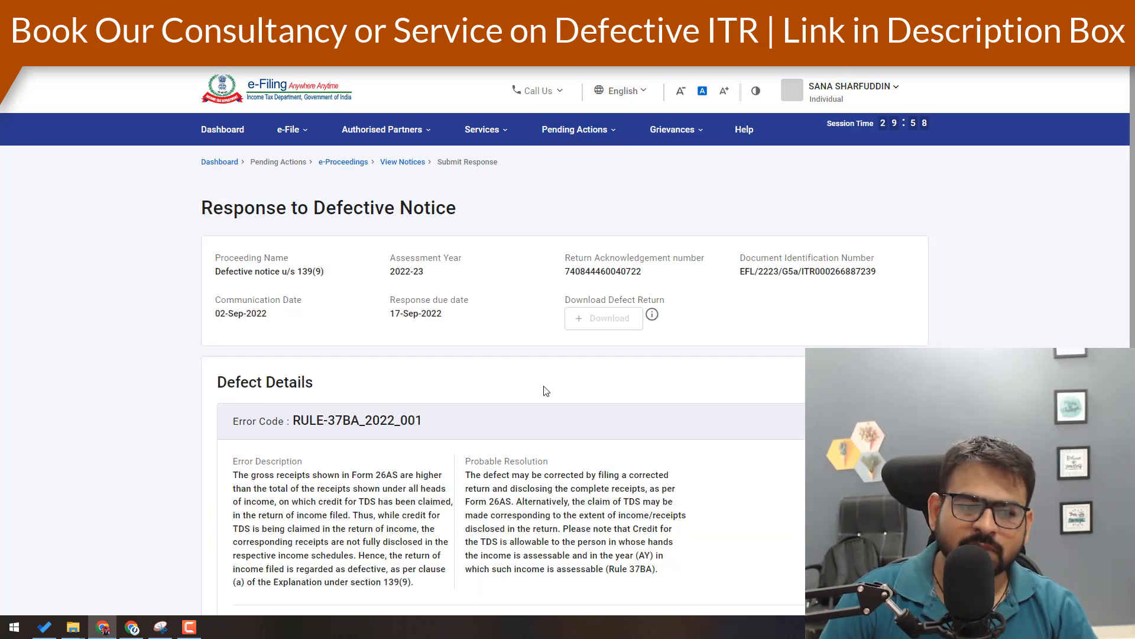
- Choose Disagree for the RULE-37BA_2022_001 defect and activate the field for the reason for disagreeing
{"action": "scroll", "coordinate": [543, 392], "scroll_direction": "down", "scroll_amount": 5}
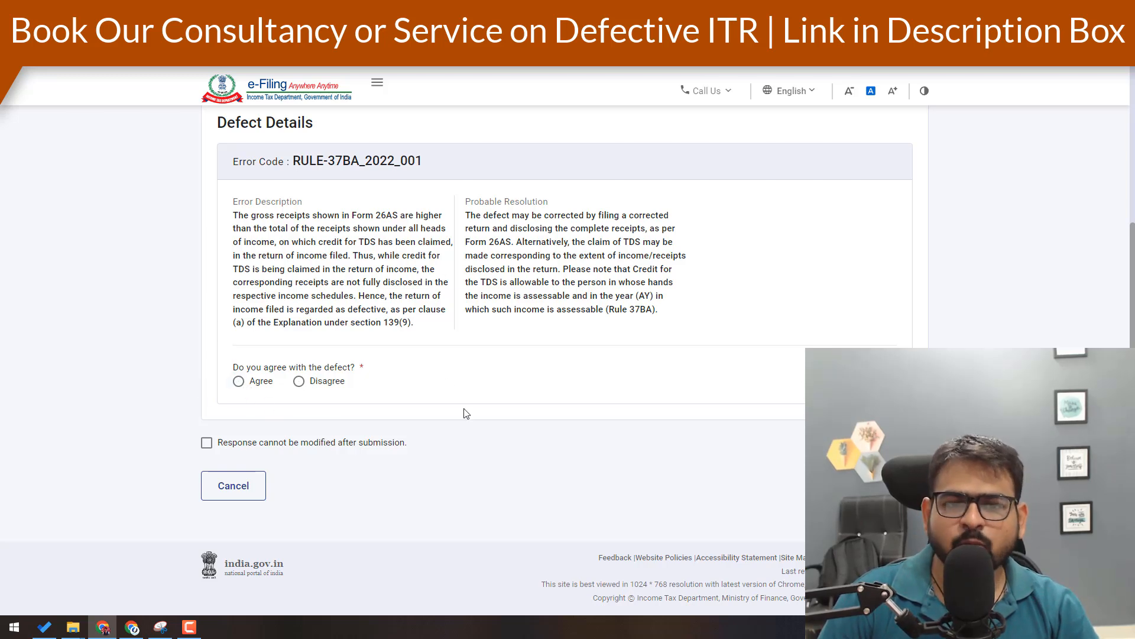
{"action": "left_click", "coordinate": [301, 386]}
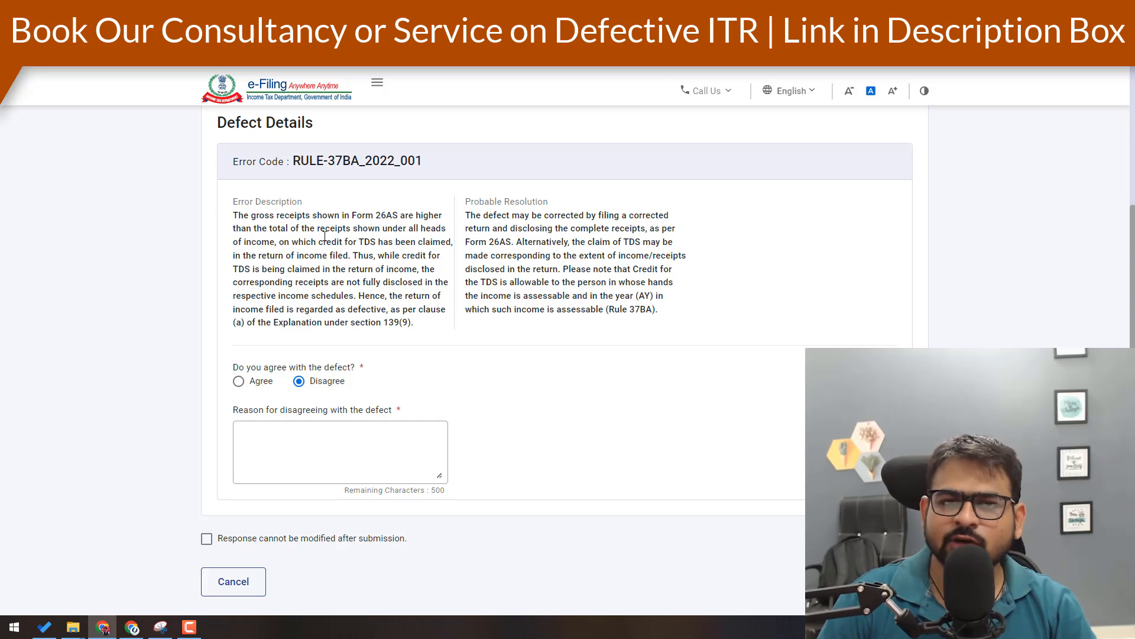
{"action": "scroll", "coordinate": [296, 402], "scroll_direction": "down", "scroll_amount": 2}
{"action": "left_click", "coordinate": [296, 351]}
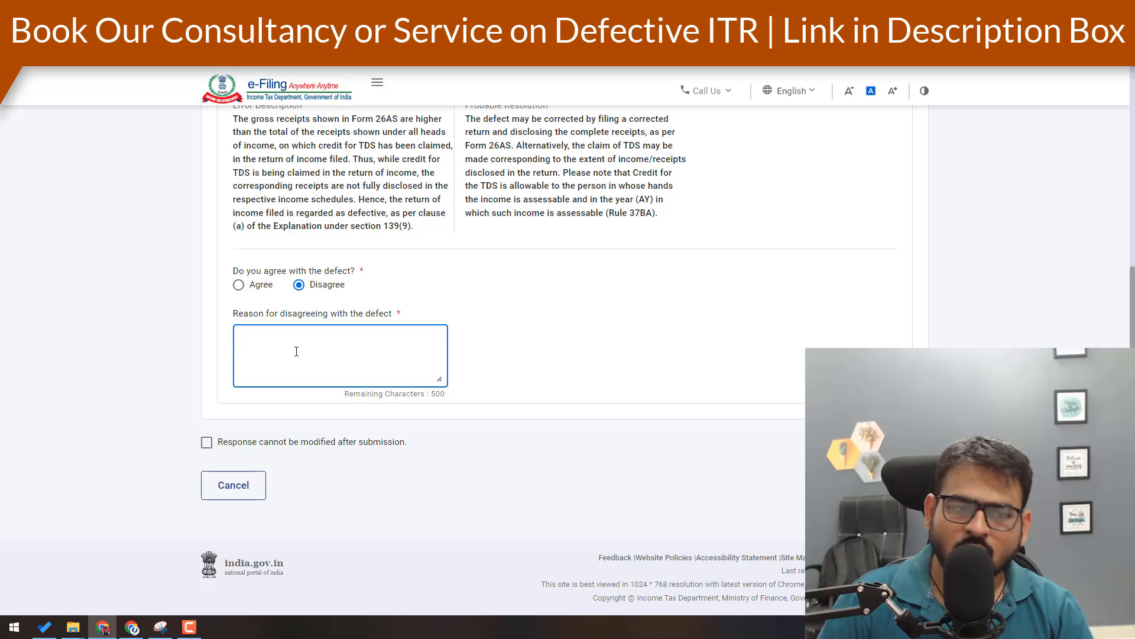
- Choose Agree for the defect, highlight part of its error description, and select Offline Utility as the mode of response
{"action": "left_click", "coordinate": [254, 285]}
{"action": "left_click_drag", "start_coordinate": [304, 180], "coordinate": [358, 232]}
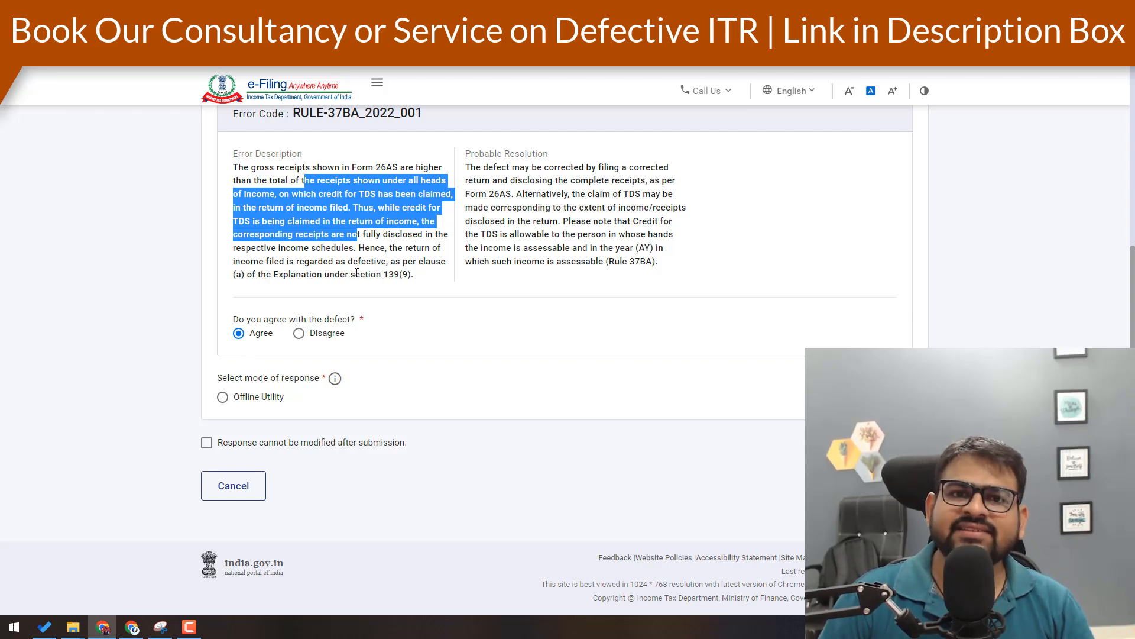
{"action": "left_click", "coordinate": [250, 402]}
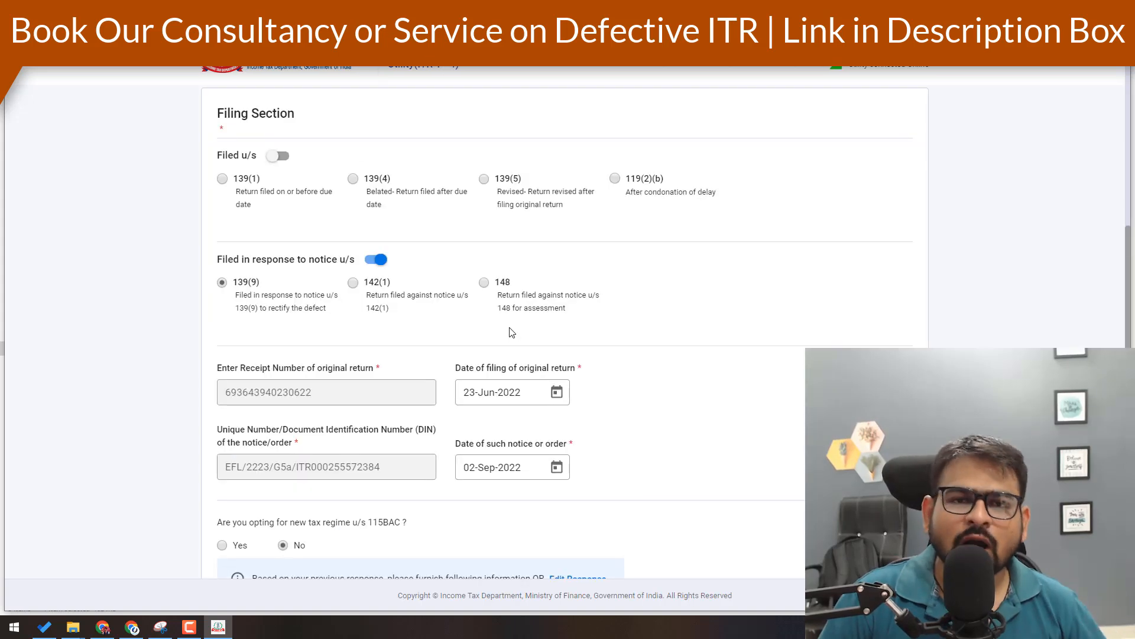
- In the offline utility's Filing Section, examine the options for a return filed in response to a notice u/s 139(9)
{"action": "double_click", "coordinate": [236, 115]}
{"action": "left_click_drag", "start_coordinate": [265, 116], "coordinate": [278, 116]}
{"action": "left_click", "coordinate": [278, 117]}
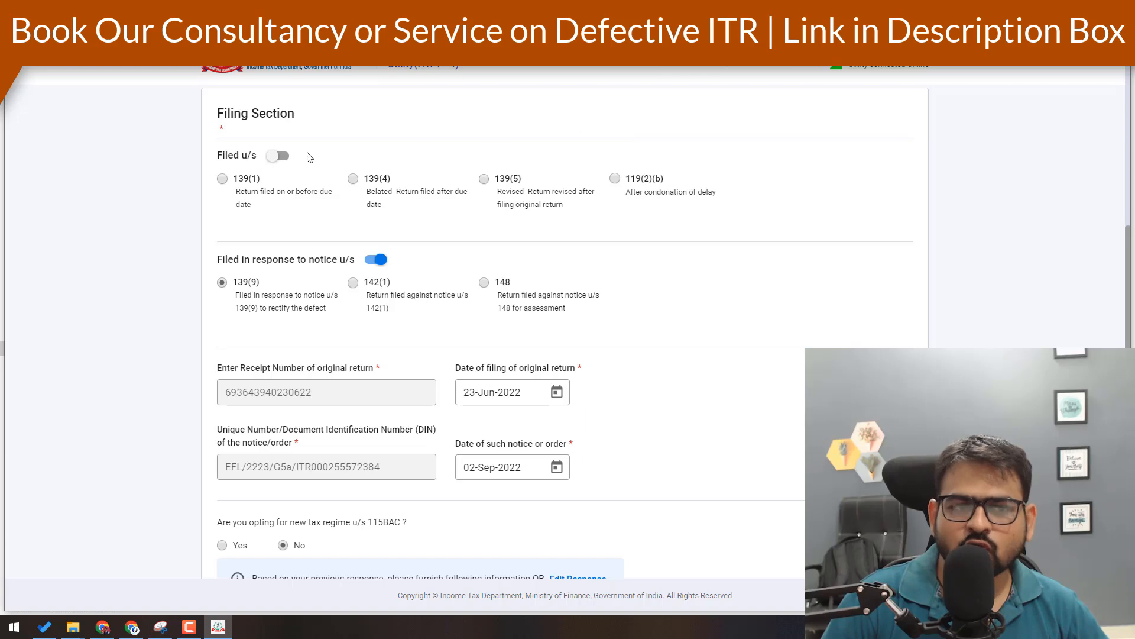
{"action": "left_click_drag", "start_coordinate": [218, 259], "coordinate": [310, 260]}
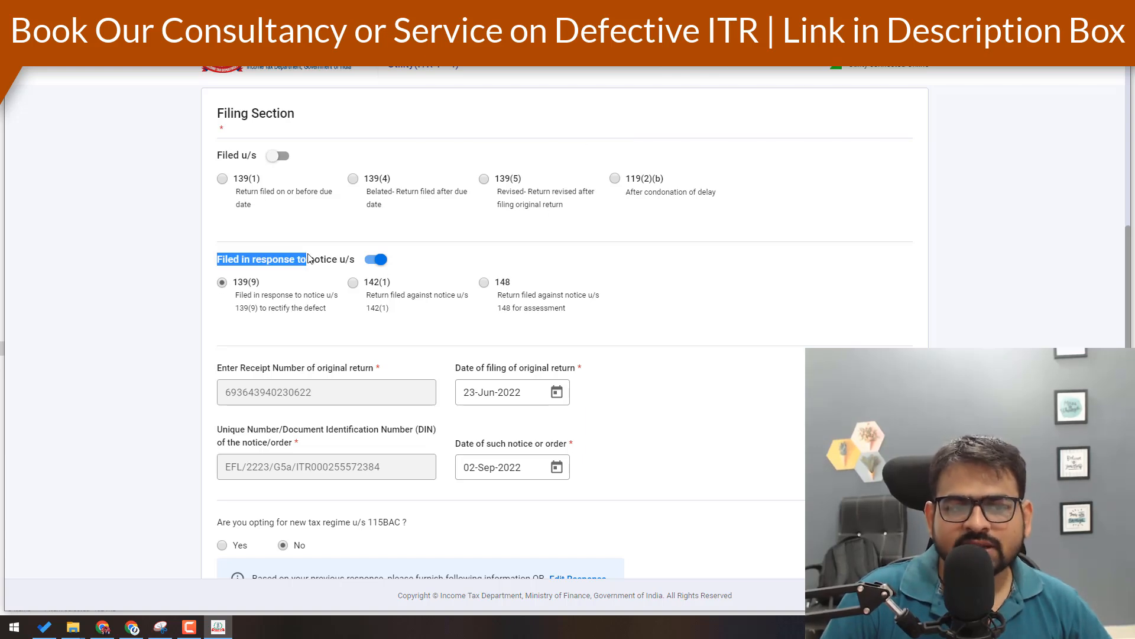
{"action": "left_click", "coordinate": [257, 274]}
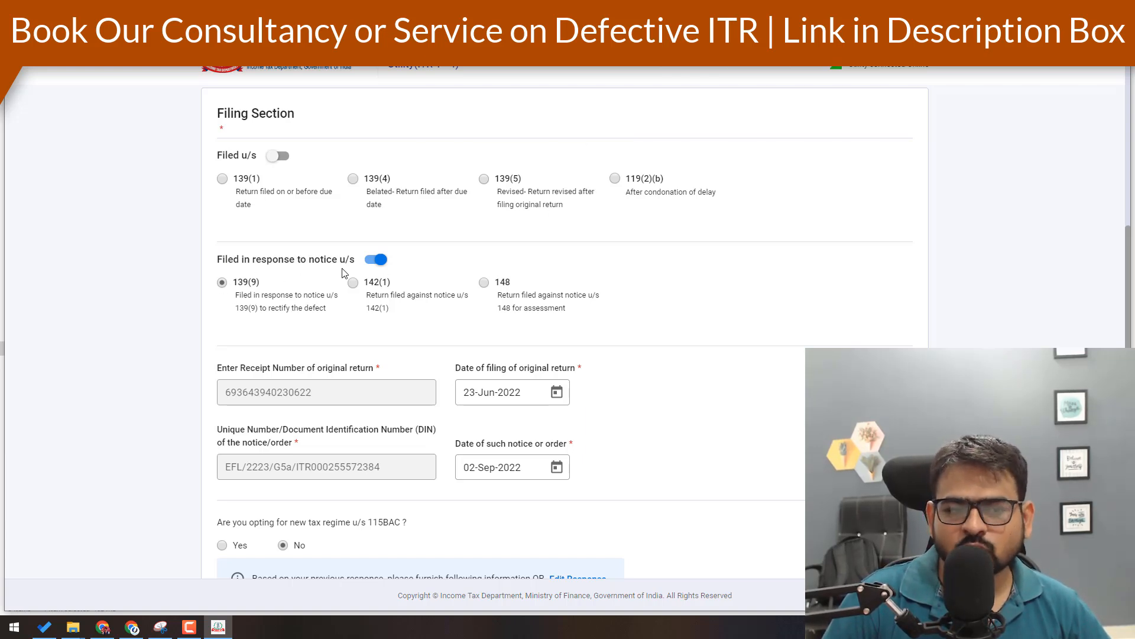
- Highlight the description of the 139(9) notice option and examine the original return's receipt number and filing date fields
{"action": "left_click_drag", "start_coordinate": [237, 296], "coordinate": [294, 312]}
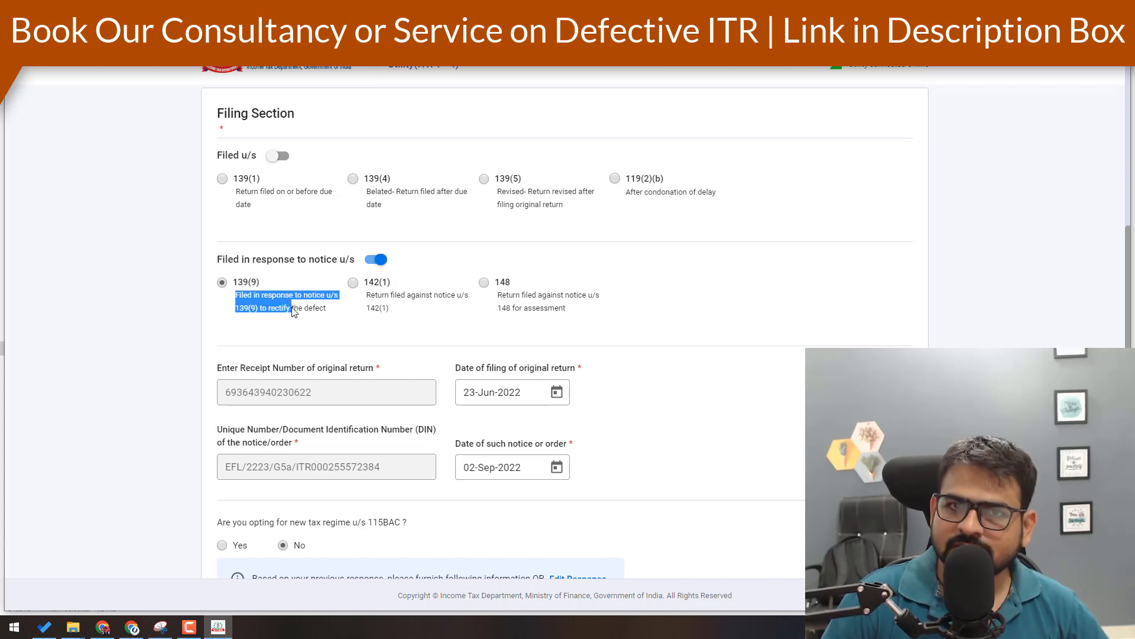
{"action": "left_click", "coordinate": [292, 317]}
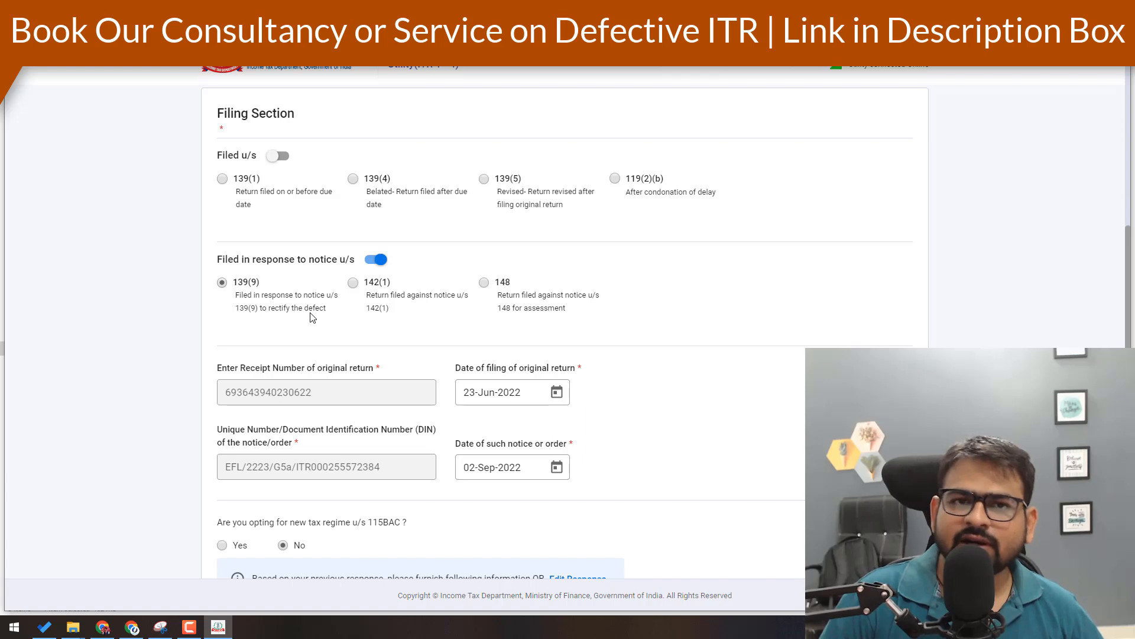
{"action": "scroll", "coordinate": [308, 322], "scroll_direction": "down", "scroll_amount": 2}
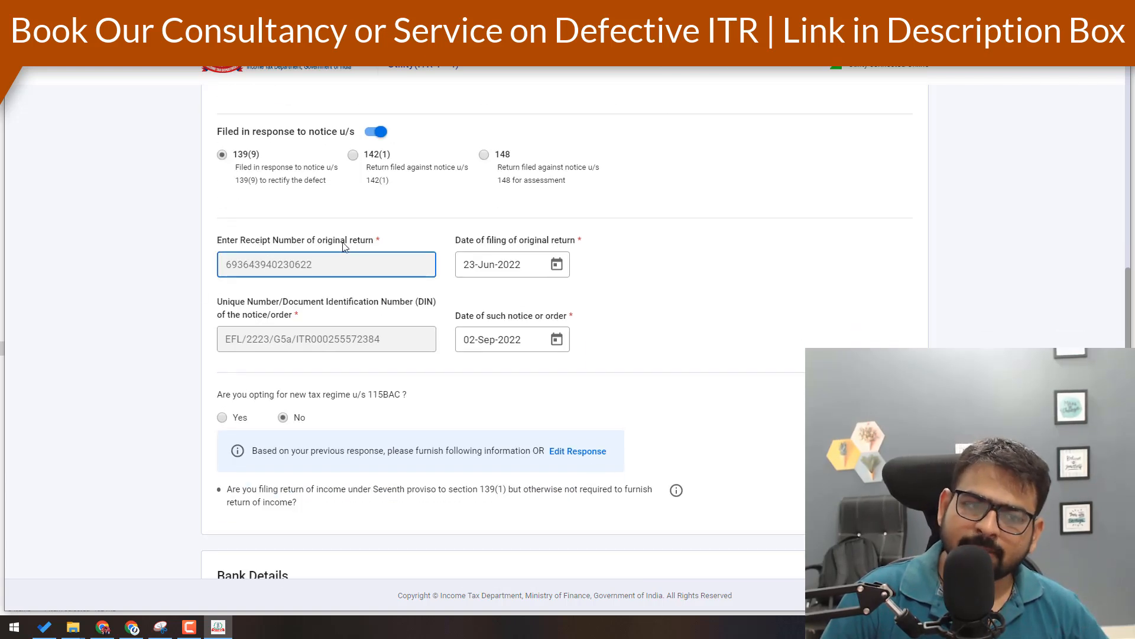
- Switch to the e-Filing portal, open the filed returns, and highlight the acknowledgement number of the A.Y. 2022-23 original return
{"action": "left_click", "coordinate": [102, 627]}
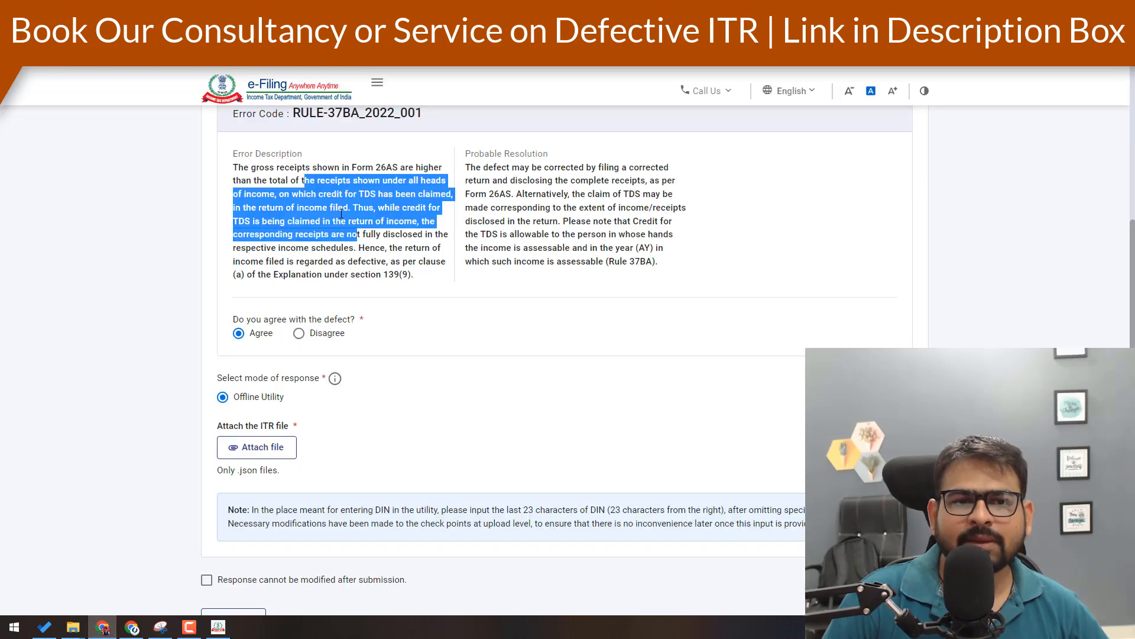
{"action": "scroll", "coordinate": [332, 129], "scroll_direction": "up", "scroll_amount": 5}
{"action": "left_click", "coordinate": [291, 128]}
{"action": "mouse_move", "coordinate": [343, 164]}
{"action": "left_click", "coordinate": [514, 195]}
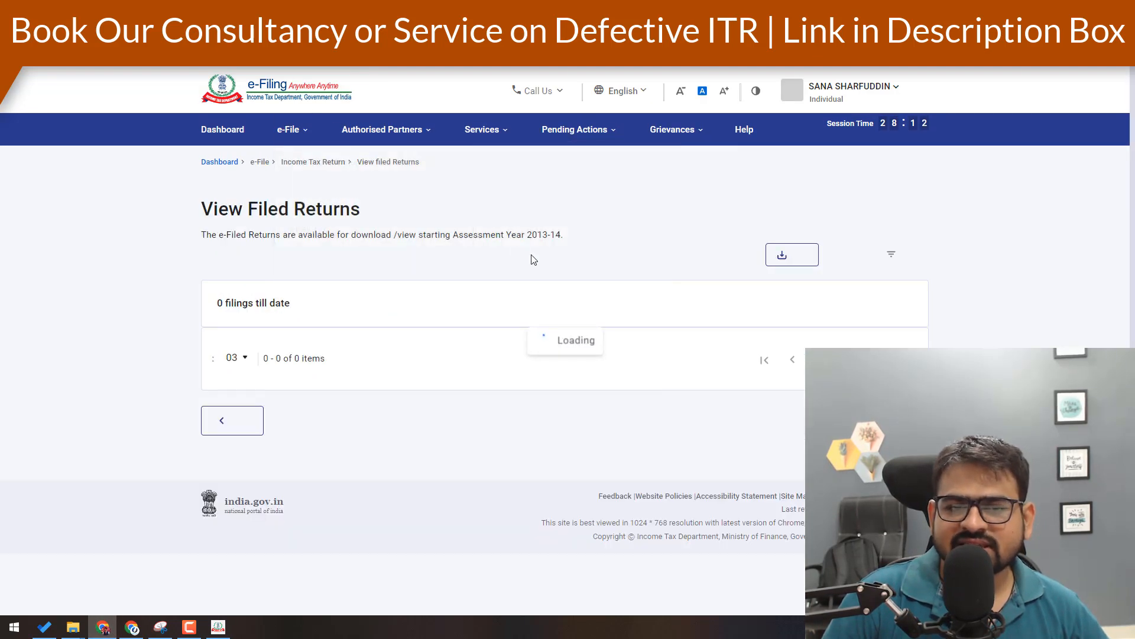
{"action": "double_click", "coordinate": [630, 394]}
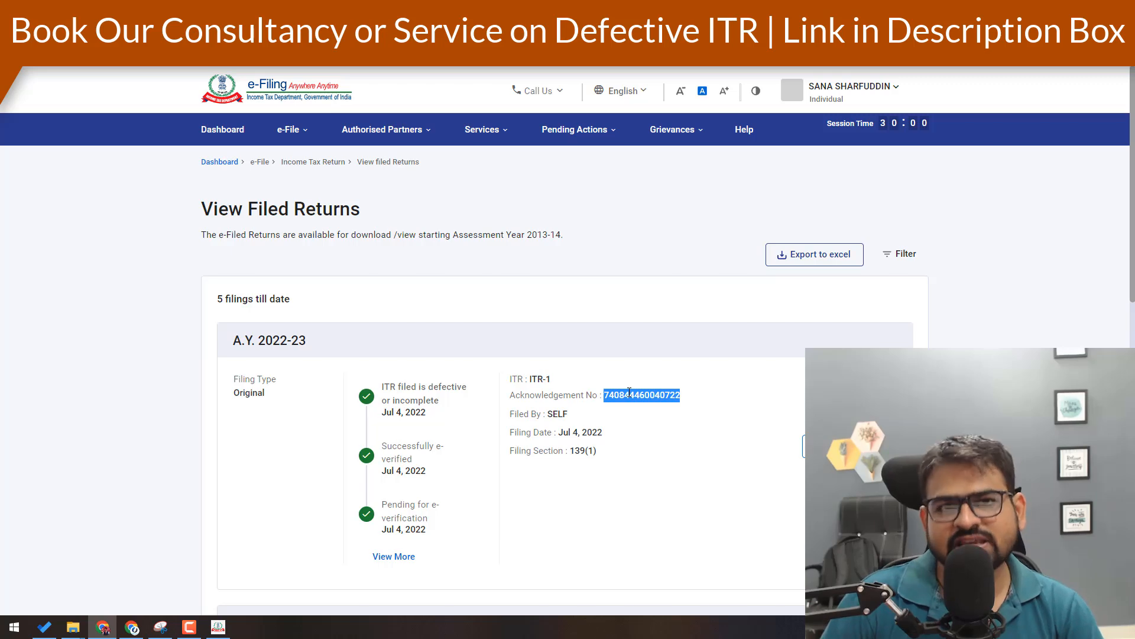
- Highlight the utility's DIN field label, then open the defective notice under e-Proceedings in the portal and highlight its Document Identification Number
{"action": "key", "text": "alt+Tab"}
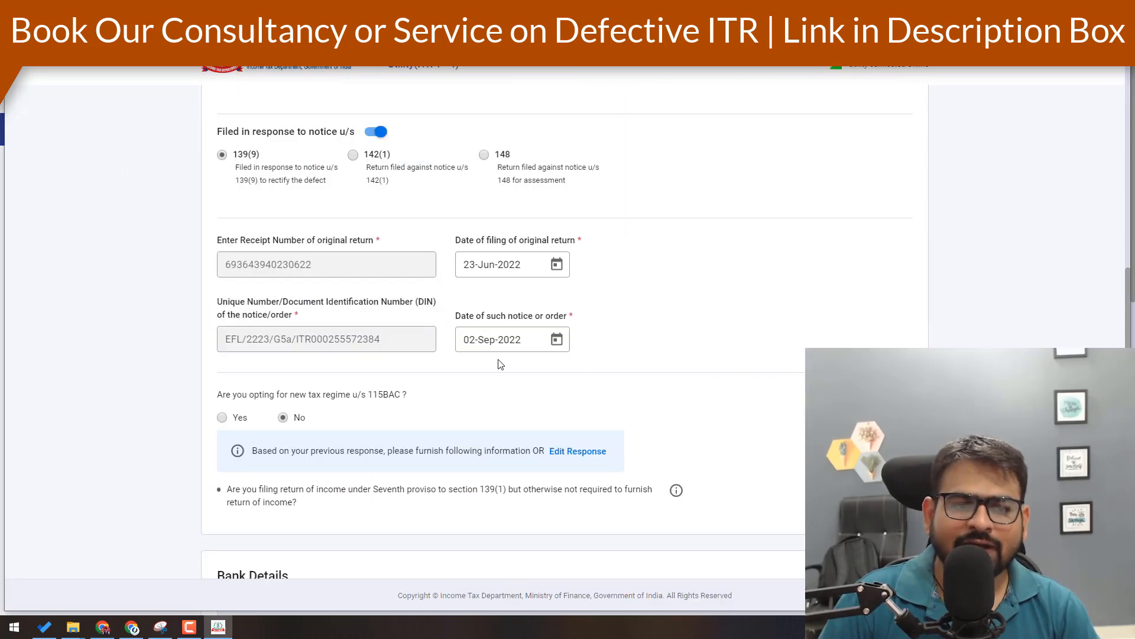
{"action": "left_click_drag", "start_coordinate": [218, 303], "coordinate": [412, 319]}
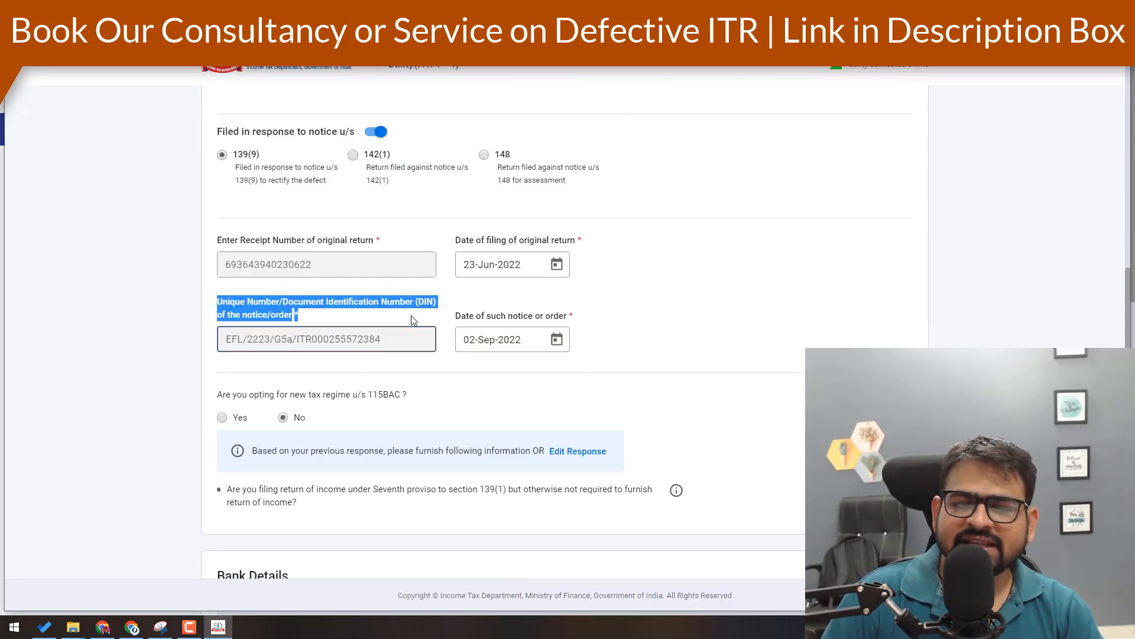
{"action": "key", "text": "alt+Tab"}
{"action": "left_click", "coordinate": [556, 138]}
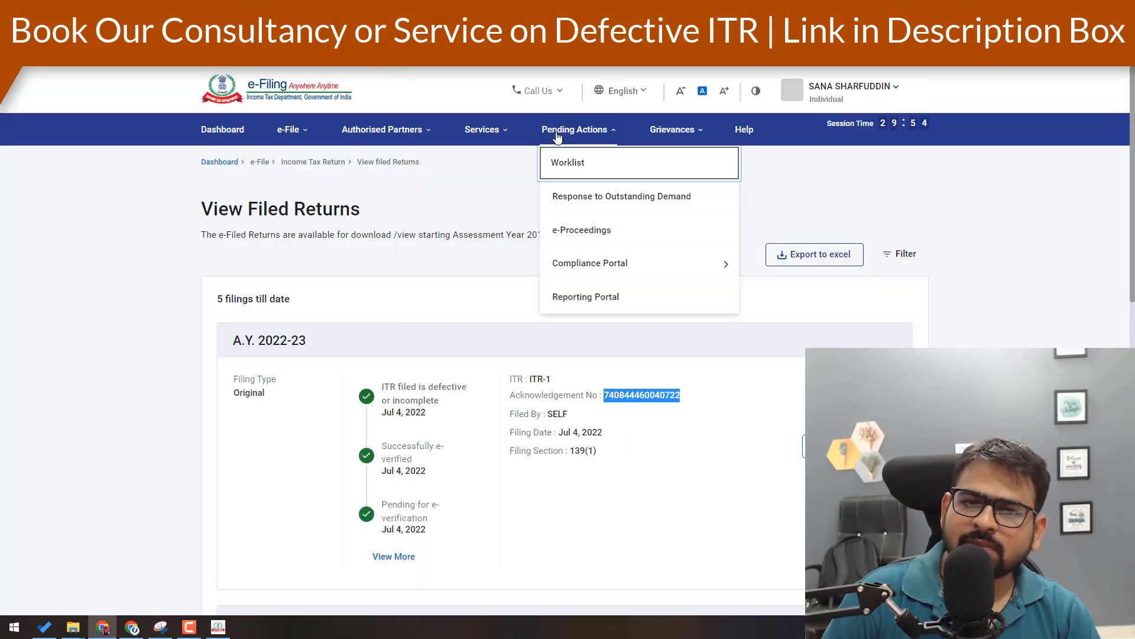
{"action": "left_click", "coordinate": [590, 242]}
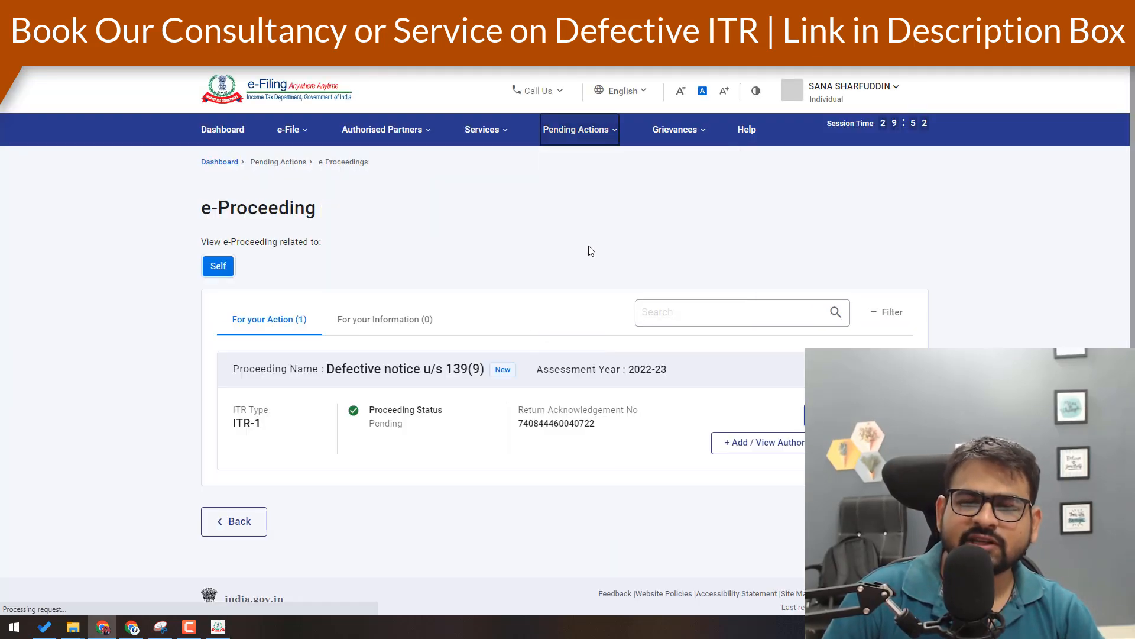
{"action": "left_click", "coordinate": [852, 412]}
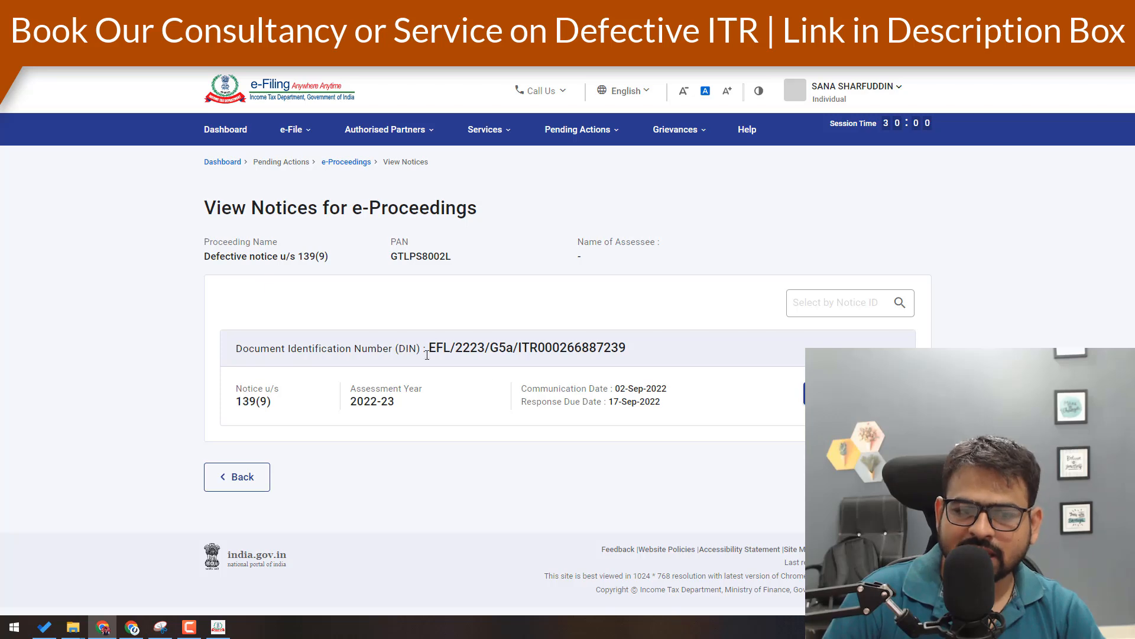
{"action": "left_click_drag", "start_coordinate": [428, 350], "coordinate": [643, 371]}
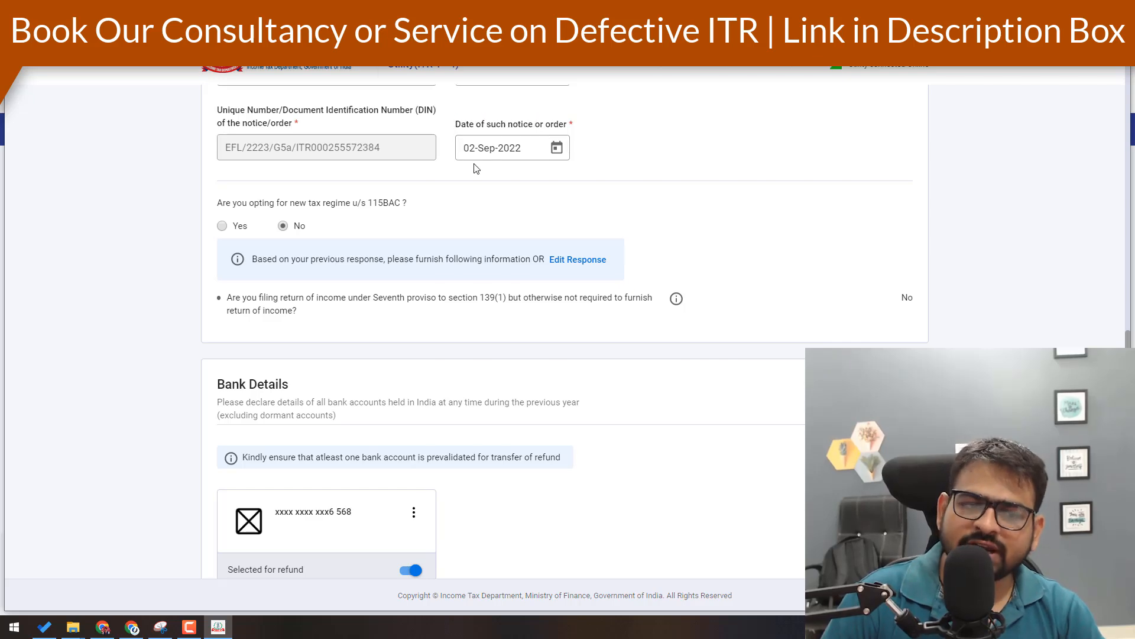
- In the offline utility, review the bank details and the return summary sections of the ITR-1
{"action": "scroll", "coordinate": [616, 398], "scroll_direction": "down", "scroll_amount": 4}
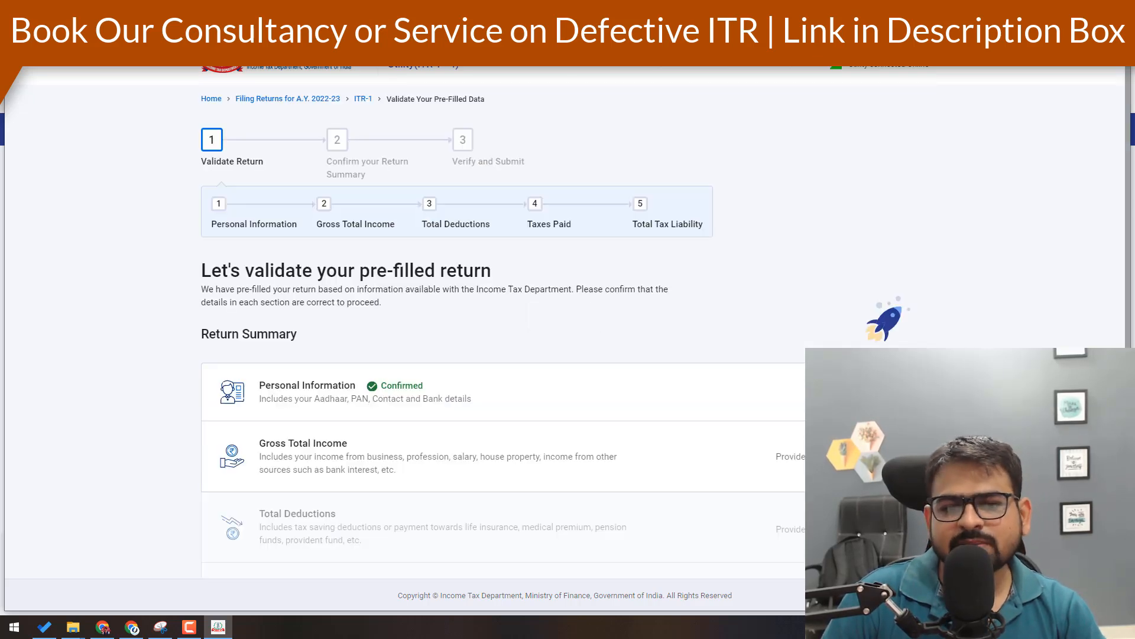
{"action": "scroll", "coordinate": [565, 331], "scroll_direction": "down", "scroll_amount": 4}
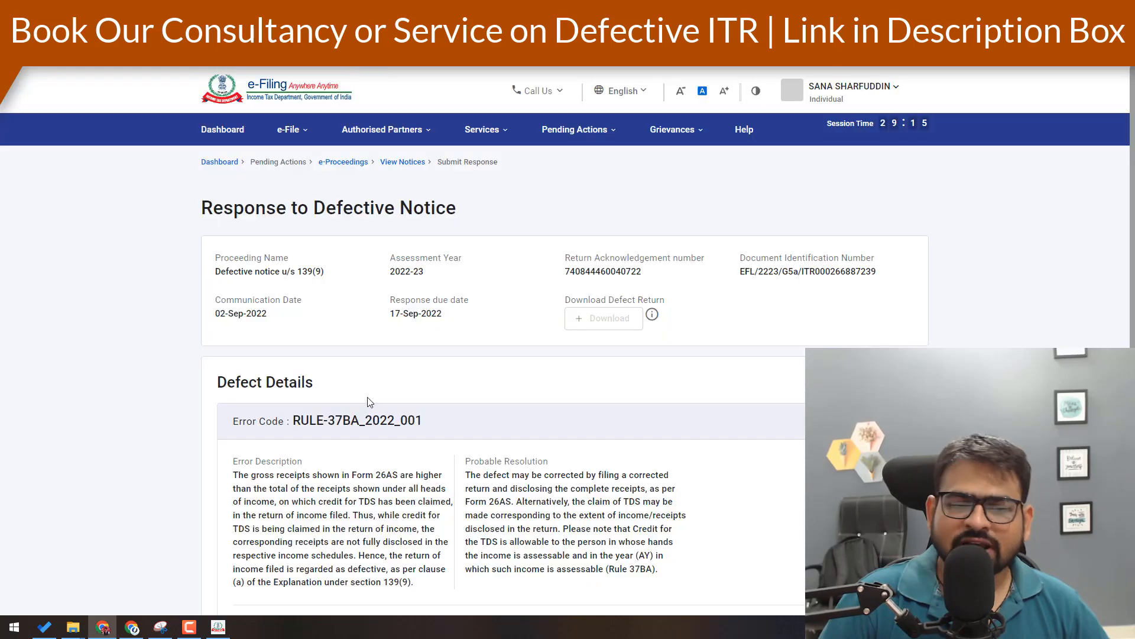
- In the portal's defective notice response, choose Agree for the defect, select Offline Utility as the response mode, and start attaching the ITR file
{"action": "scroll", "coordinate": [247, 391], "scroll_direction": "down", "scroll_amount": 6}
{"action": "left_click", "coordinate": [246, 386]}
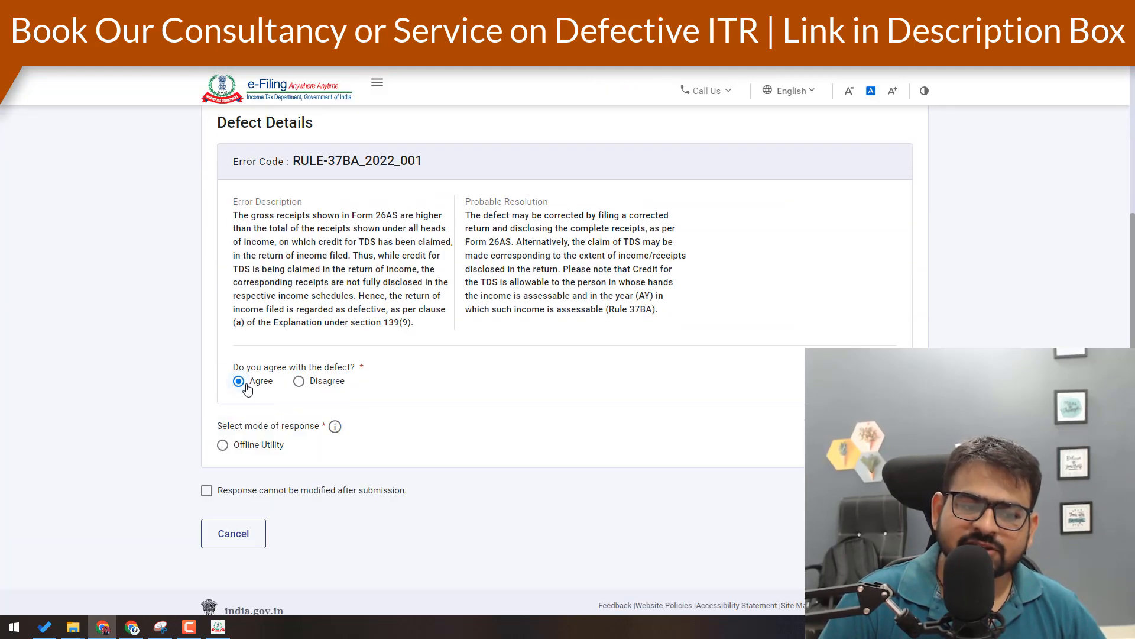
{"action": "left_click", "coordinate": [223, 444]}
{"action": "left_click", "coordinate": [260, 497]}
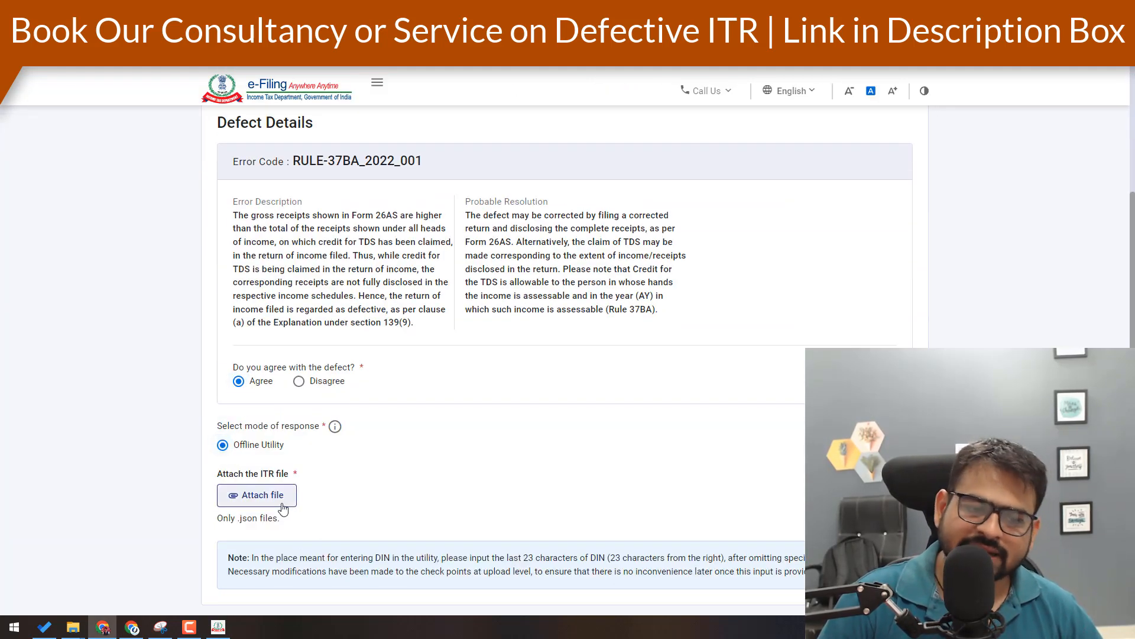